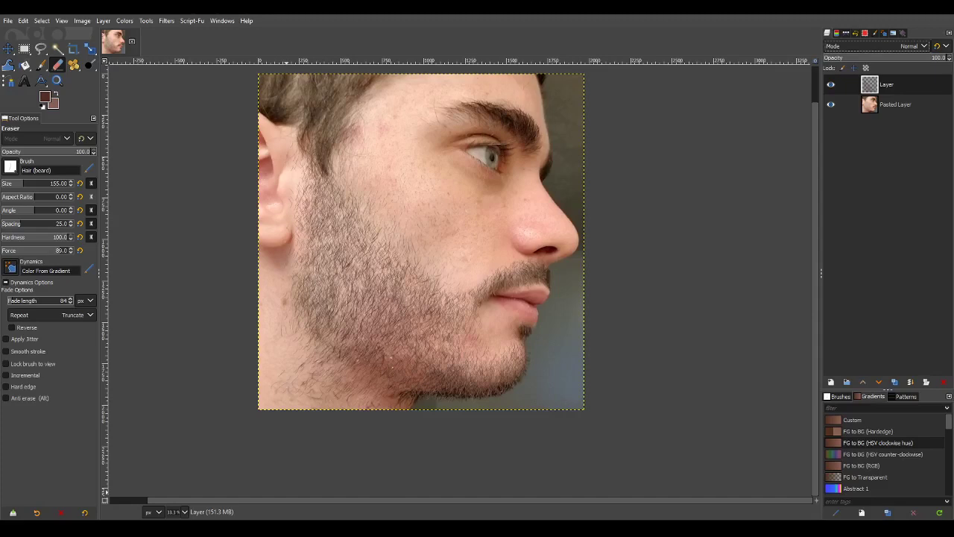
Step: Compare the painted beard layer by hiding it, then replace it with a new empty layer above Pasted Layer
scroll(407, 439, "up", 1)
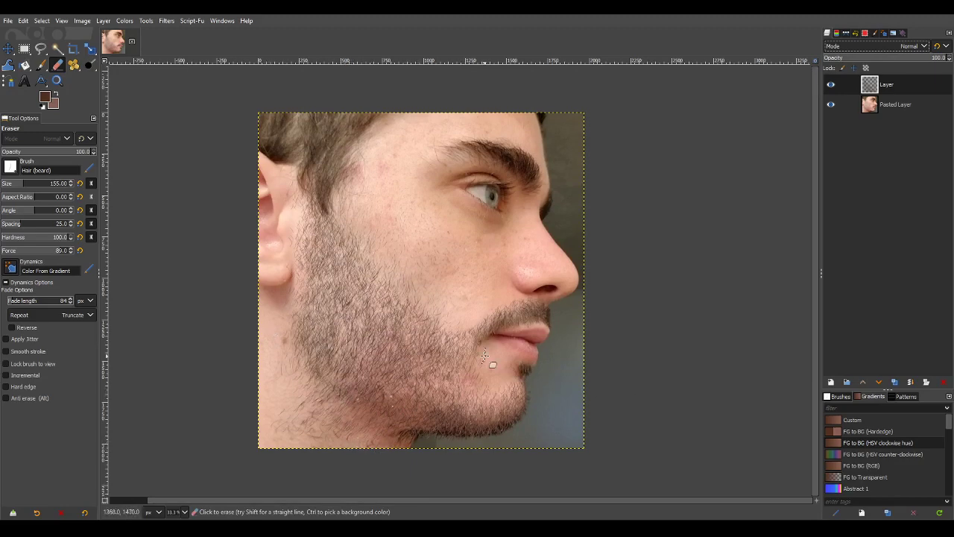
left_click(831, 85)
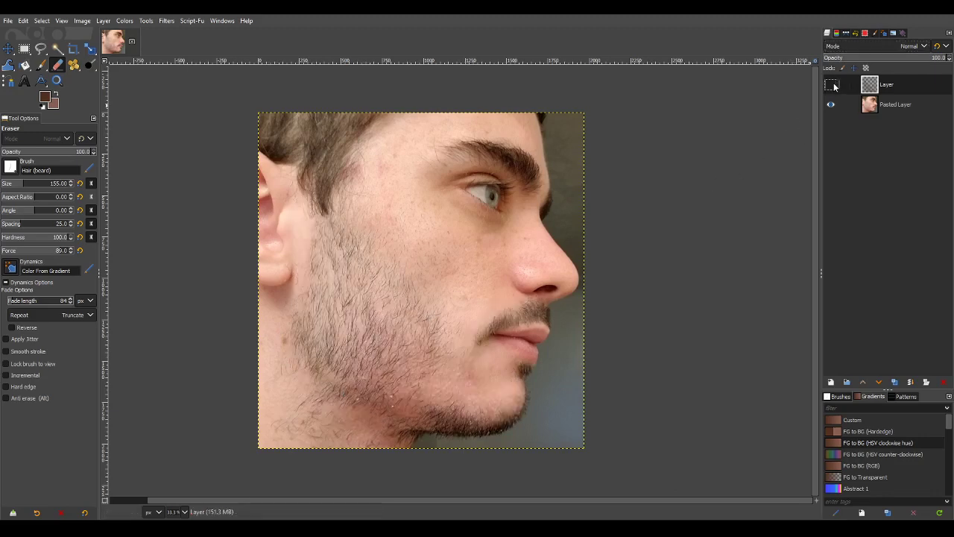
left_click(831, 85)
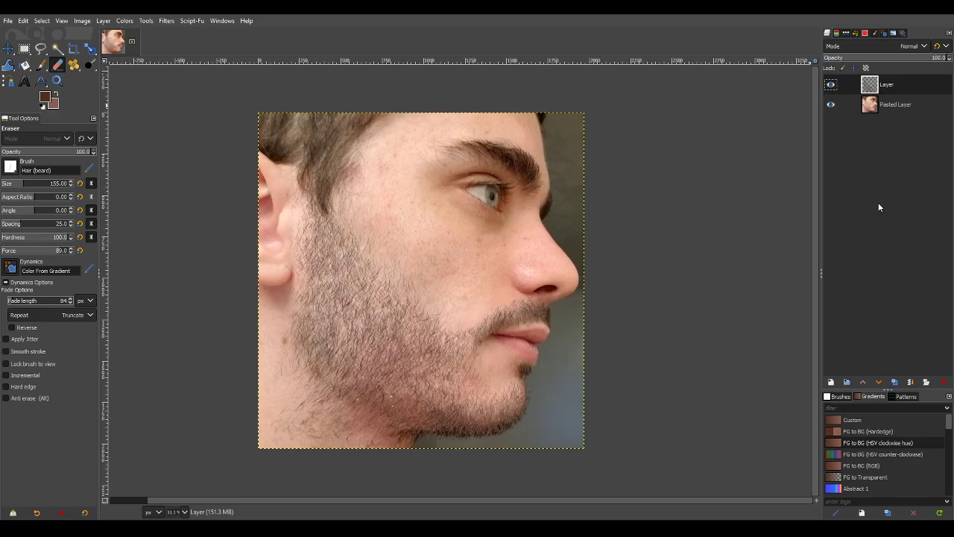
key("ctrl+z")
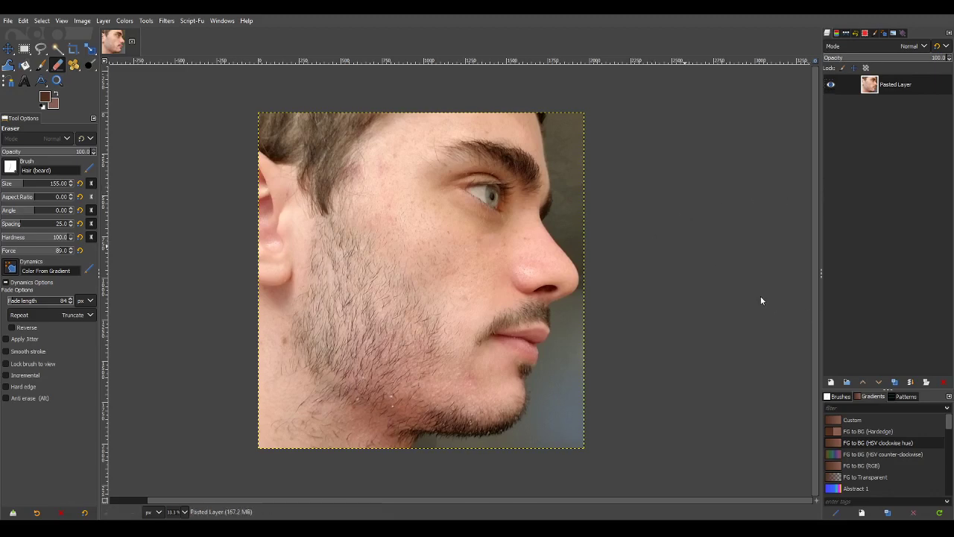
key("ctrl+y")
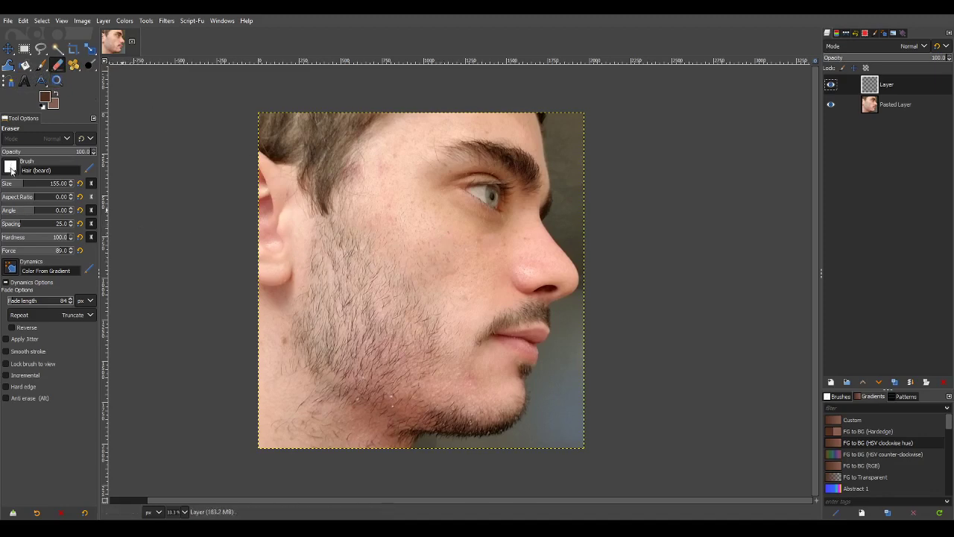
Step: Choose the 2. Hardness 075 brush at a few pixels' size and switch to the Paintbrush
left_click(15, 173)
key("period")
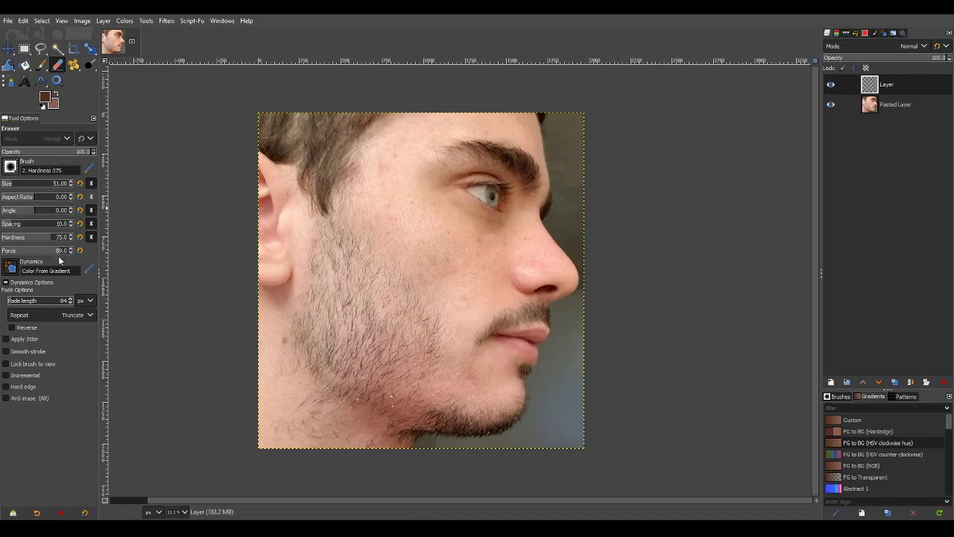
scroll(52, 240, "up", 1)
scroll(54, 239, "up", 4)
scroll(426, 231, "up", 2)
scroll(418, 256, "up", 1)
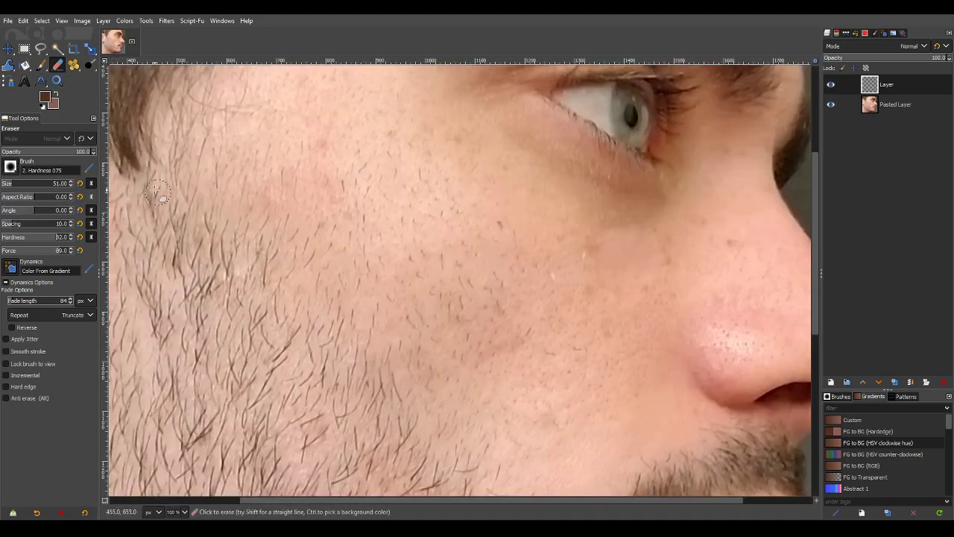
left_click_drag(6, 191, 4, 193)
key("p")
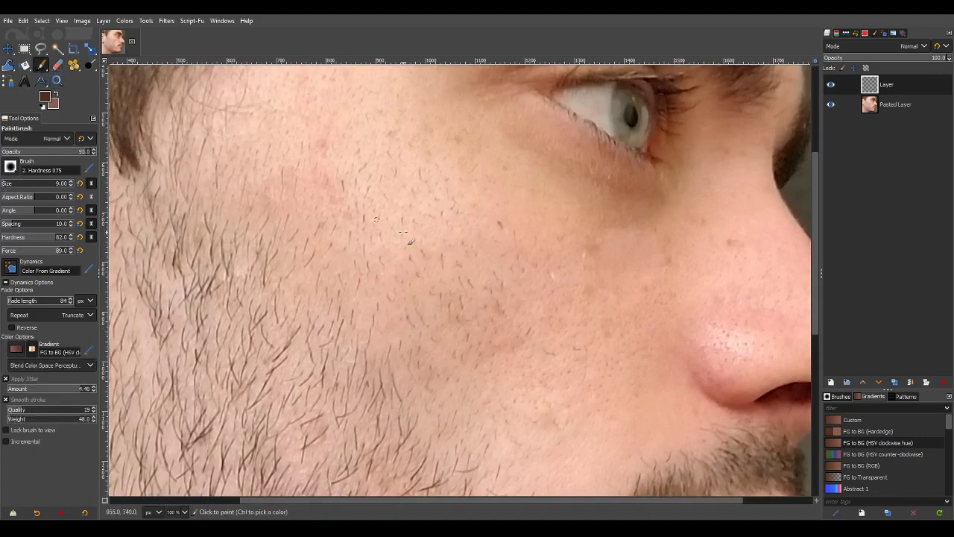
Step: Try test hair strokes on the cheek while toggling stroke smoothing and brush jitter
mouse_move(430, 205)
left_mouse_down()
mouse_move(442, 318)
mouse_move(422, 354)
left_mouse_up()
key("ctrl+z")
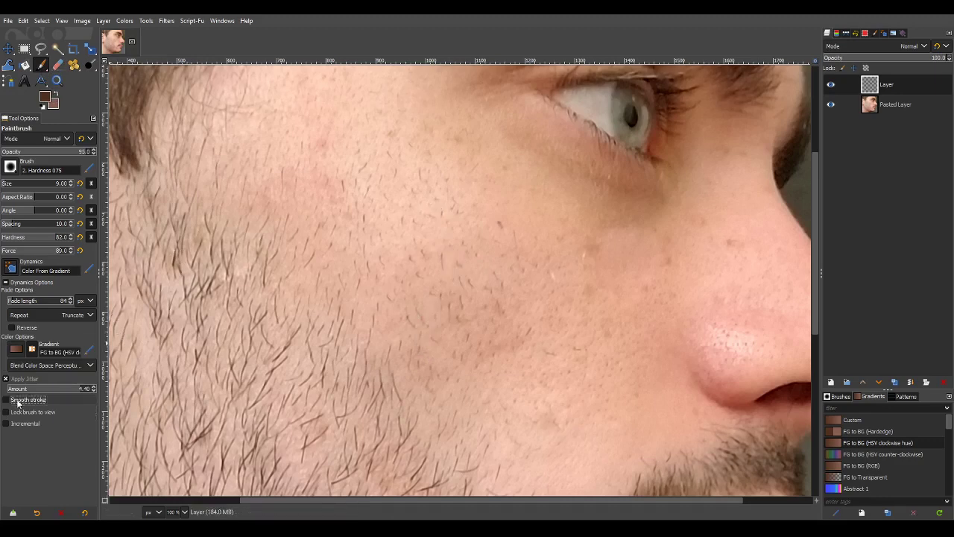
left_click(18, 401)
left_click(33, 380)
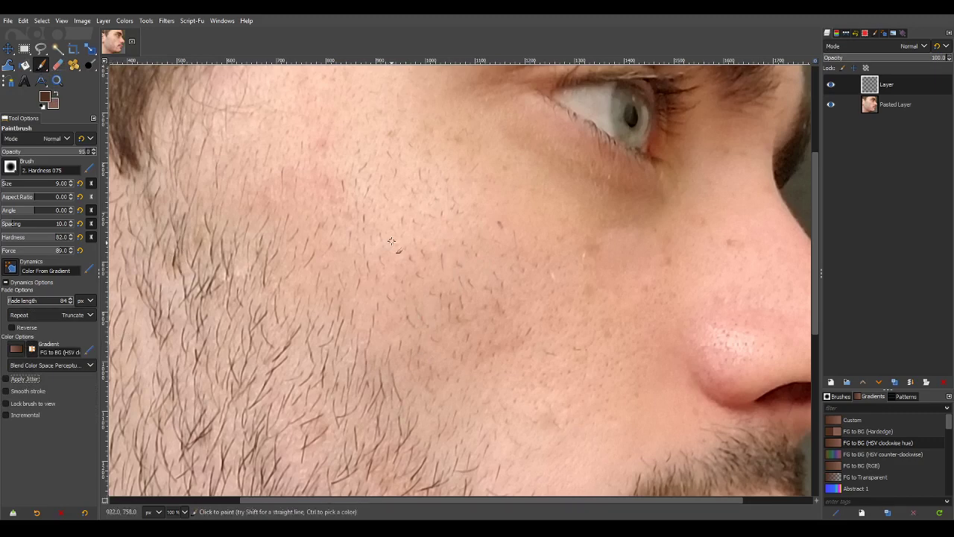
left_click_drag(395, 219, 395, 364)
key("ctrl+z")
left_click(27, 392)
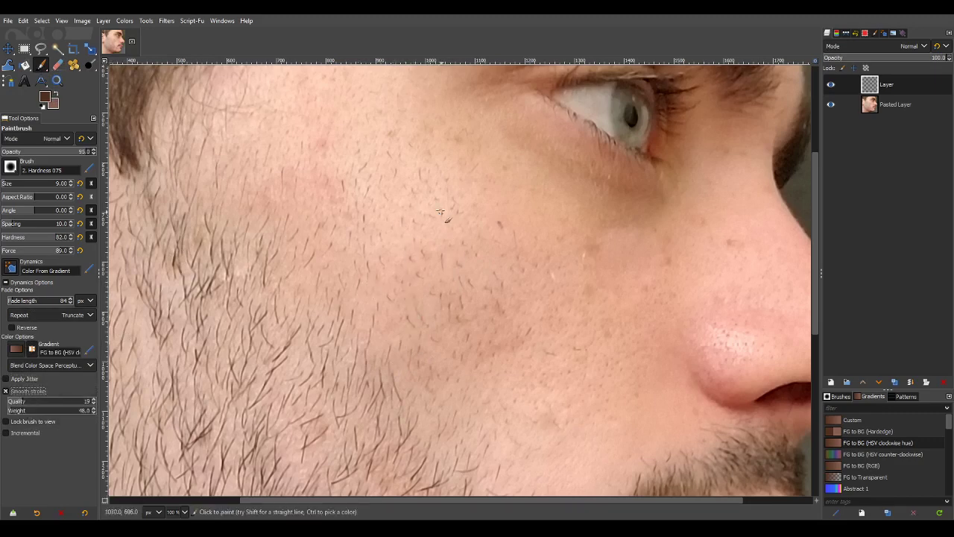
left_click_drag(411, 206, 406, 326)
key("ctrl+z")
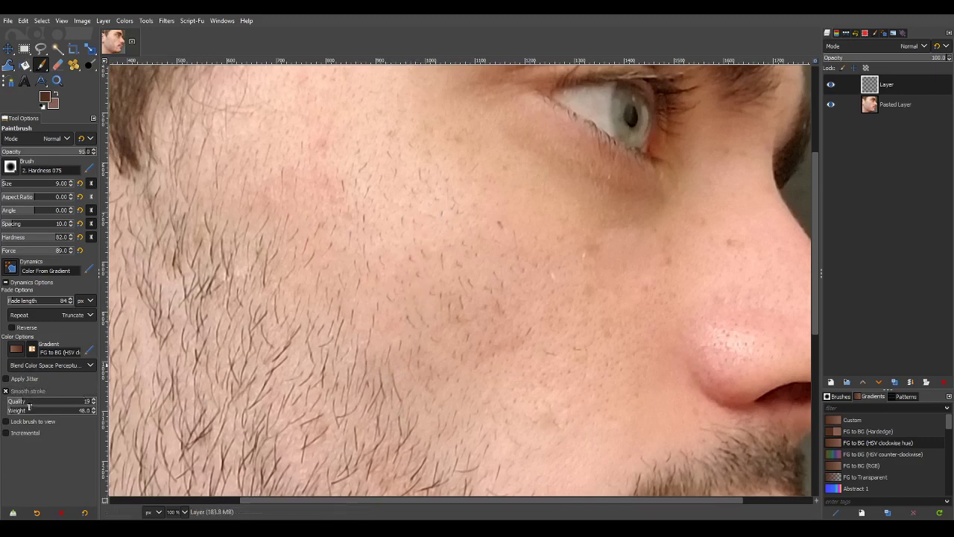
Step: Set smoothing quality 80 and weight 620.2, then paint a thin curved hair on the cheek
left_click_drag(30, 402, 62, 405)
left_click(43, 411)
left_click_drag(409, 222, 377, 360)
key("ctrl+z")
left_click_drag(409, 221, 379, 374)
key("ctrl+z")
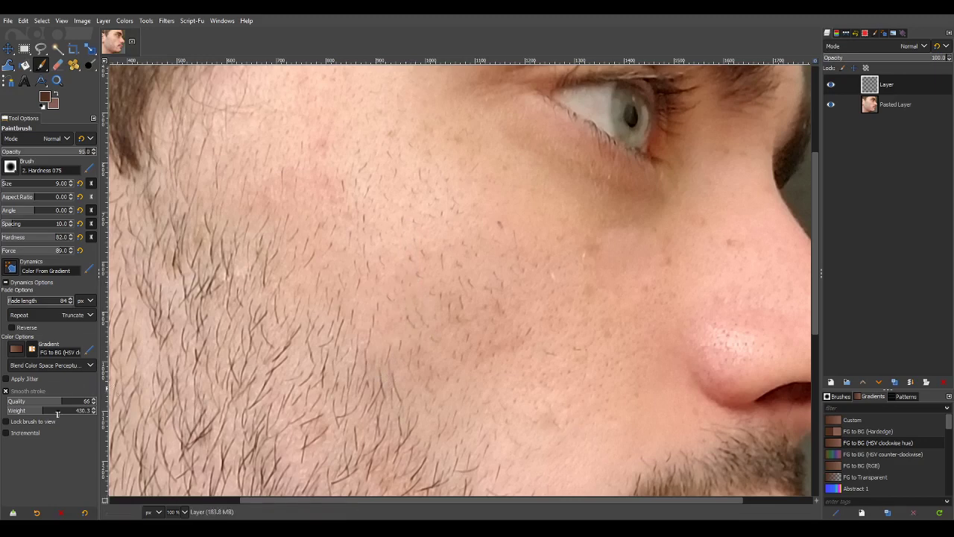
left_click_drag(47, 410, 62, 409)
left_click_drag(63, 401, 79, 401)
mouse_move(394, 186)
left_mouse_down()
mouse_move(414, 249)
mouse_move(381, 326)
left_mouse_up()
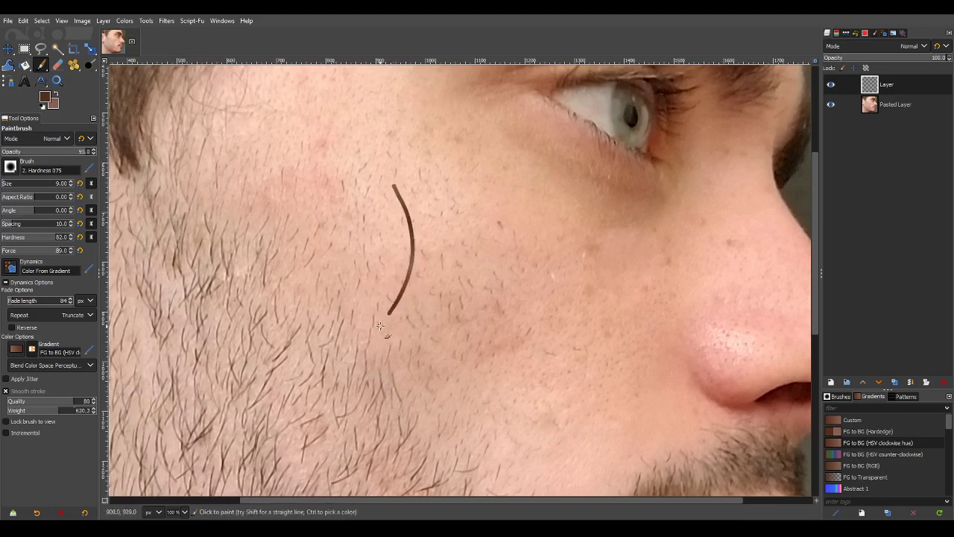
key("ctrl+z")
left_click_drag(441, 226, 426, 322)
key("ctrl+z")
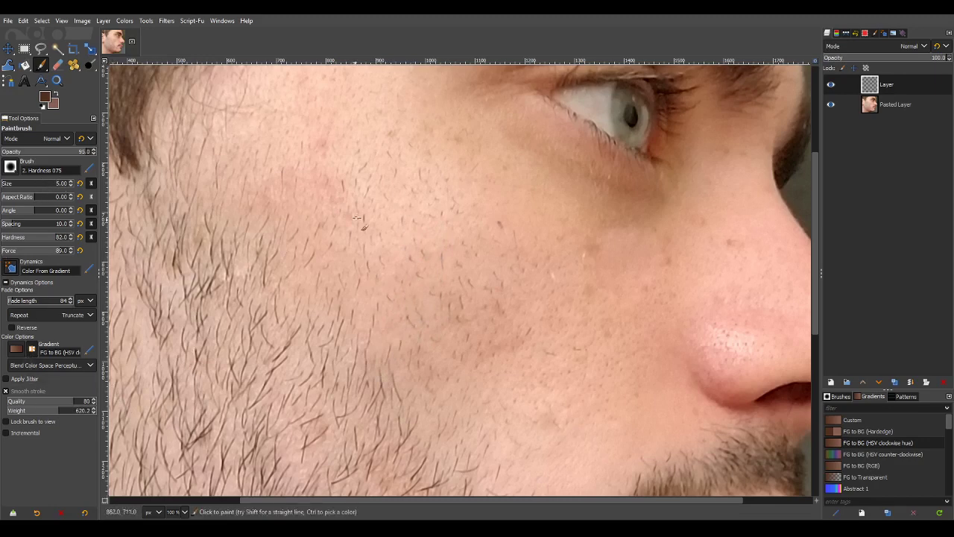
left_click_drag(361, 213, 350, 259)
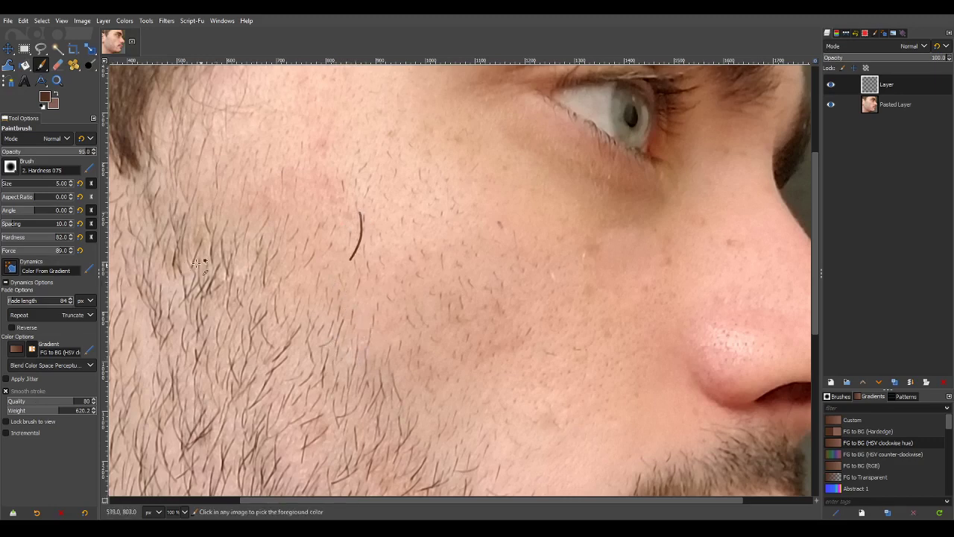
Step: Undo the thin curved test hair painted on the cheek
key("ctrl+z")
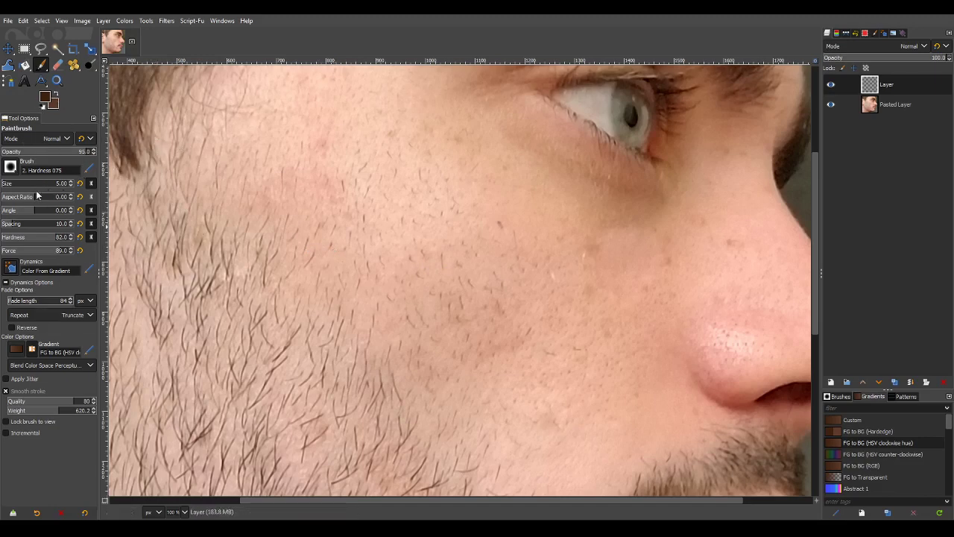
Step: Paint and undo several trial dark hair strokes across the cheek
left_click_drag(362, 232, 381, 315)
key("ctrl+z")
key("ctrl+z")
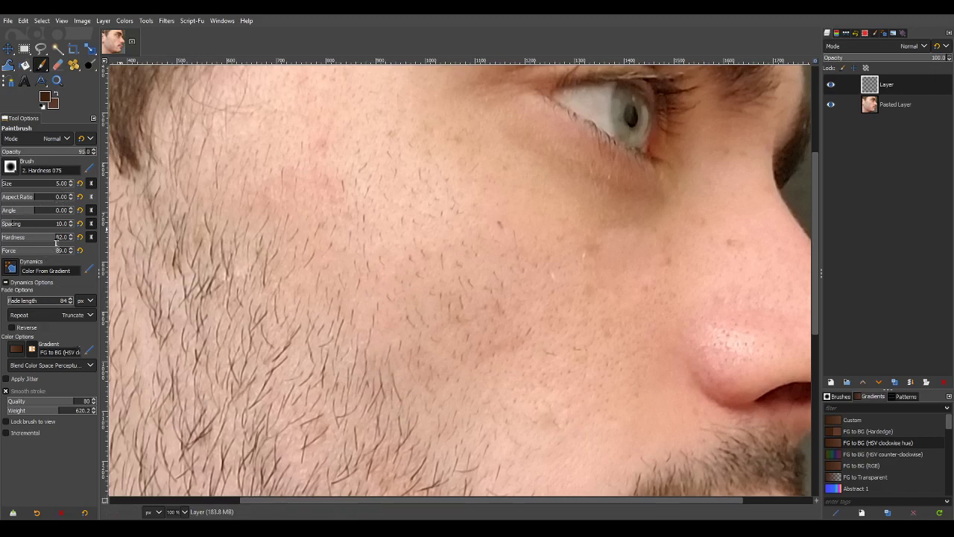
left_click_drag(366, 280, 360, 352)
key("ctrl+z")
mouse_move(388, 307)
left_mouse_down()
mouse_move(398, 339)
mouse_move(385, 360)
left_mouse_up()
key("ctrl+z")
scroll(52, 184, "down", 2)
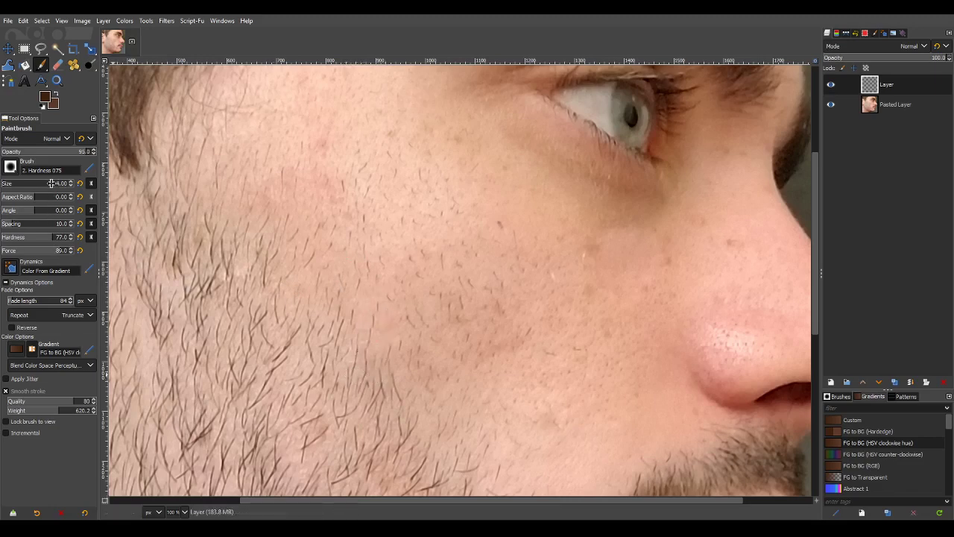
left_click_drag(358, 295, 359, 358)
key("ctrl+z")
left_click_drag(354, 286, 342, 340)
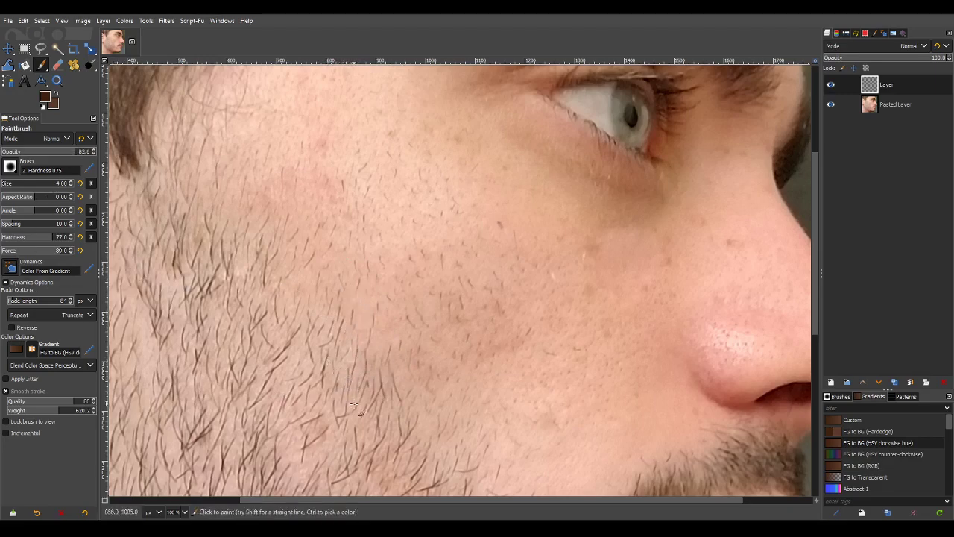
scroll(354, 403, "down", 3)
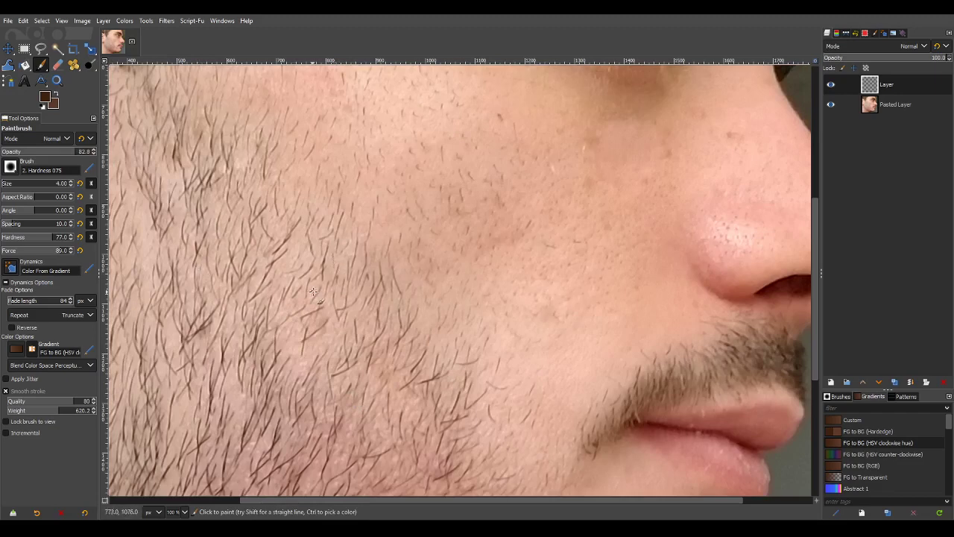
left_click_drag(314, 296, 306, 362)
key("ctrl+z")
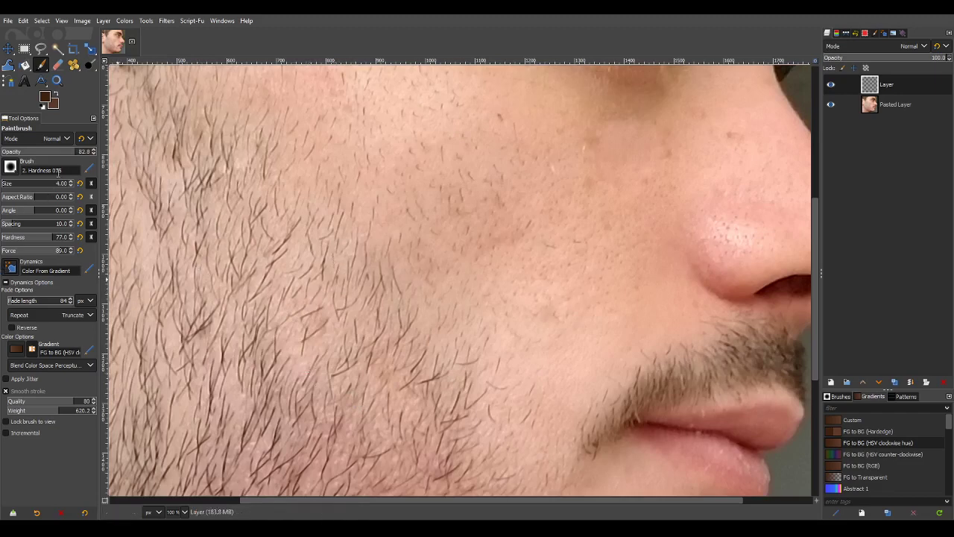
Step: Lower the brush opacity to 52.8 and paint one thin dark hair on the upper cheek
left_click(64, 155)
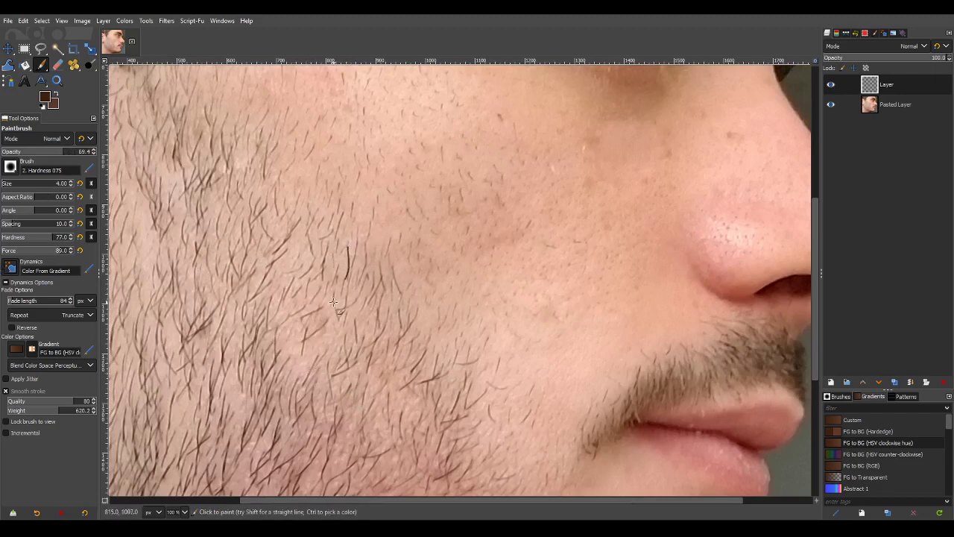
left_click(49, 152)
left_click_drag(422, 211, 417, 247)
key("ctrl+z")
left_click_drag(451, 196, 446, 245)
Step: Draw a rectangle selection around the painted hair and cut it to the clipboard
left_click(24, 49)
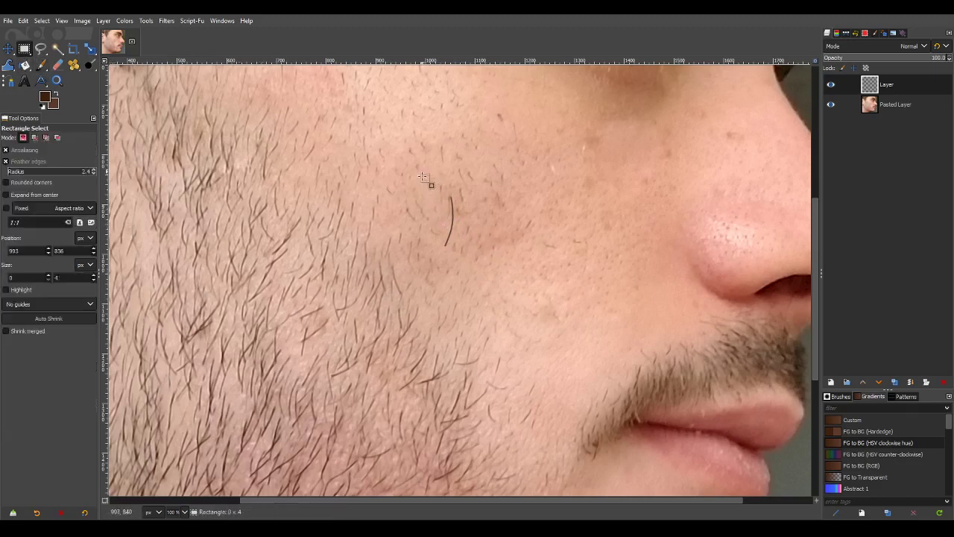
left_click_drag(422, 173, 483, 266)
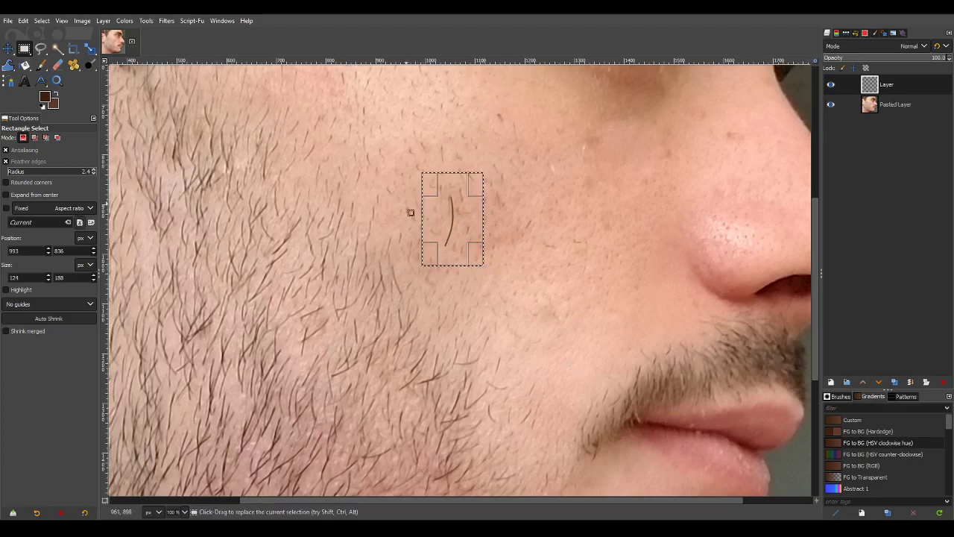
left_click(835, 103)
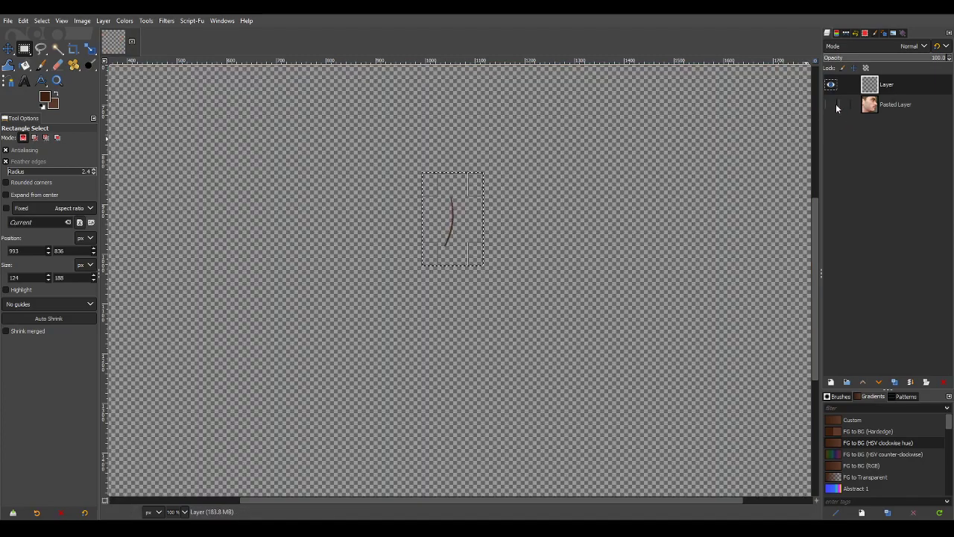
left_click(836, 103)
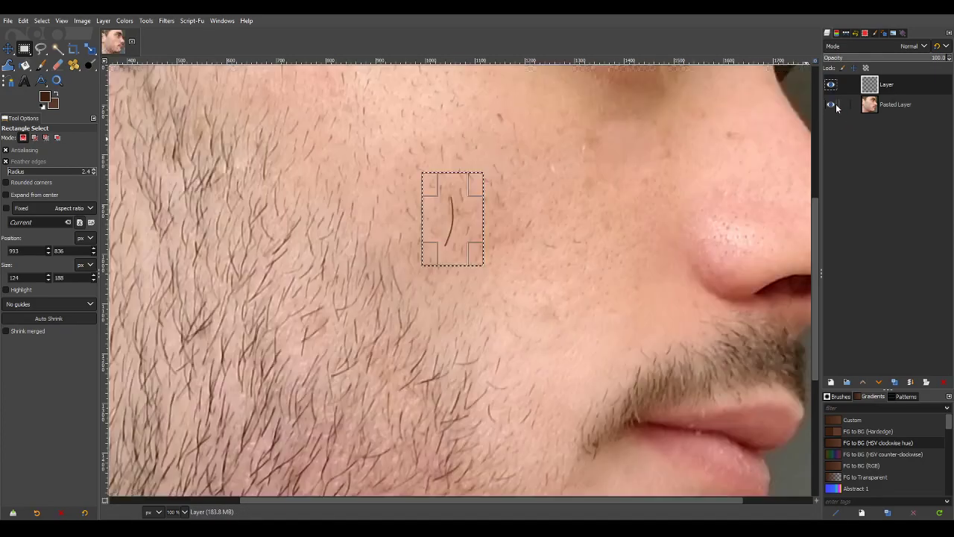
left_click(24, 21)
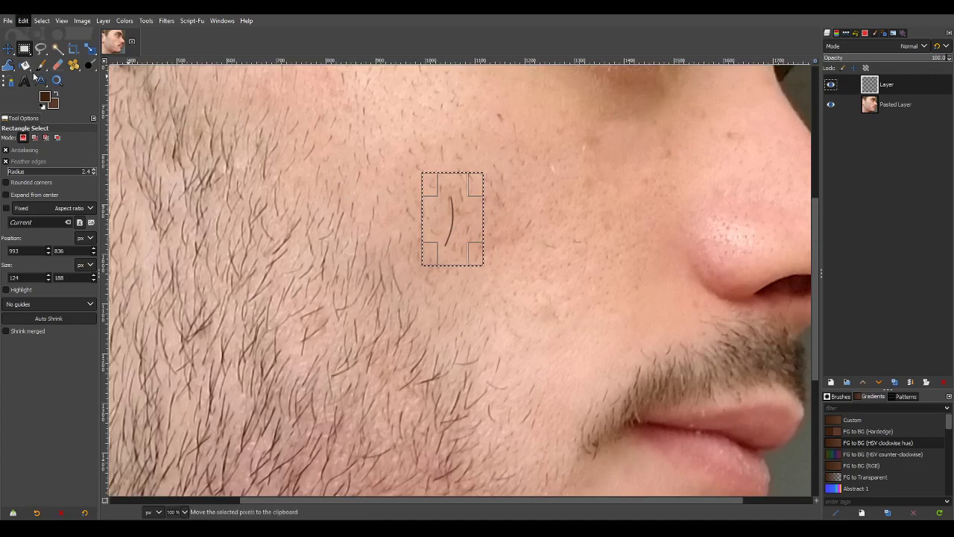
left_click(34, 75)
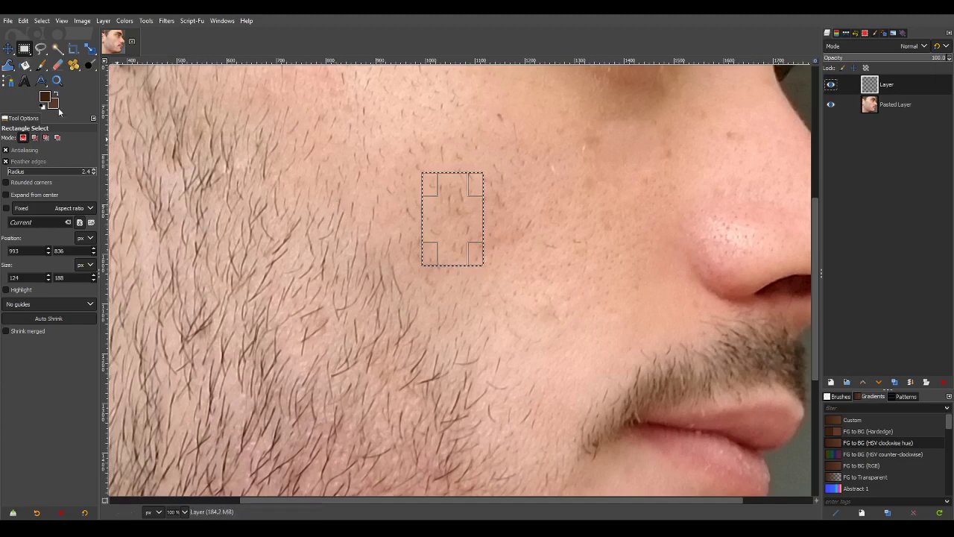
Step: Use the cut hair as the Paintbrush's clipboard brush, clear the selection, and trial-stamp hairs
left_click(42, 66)
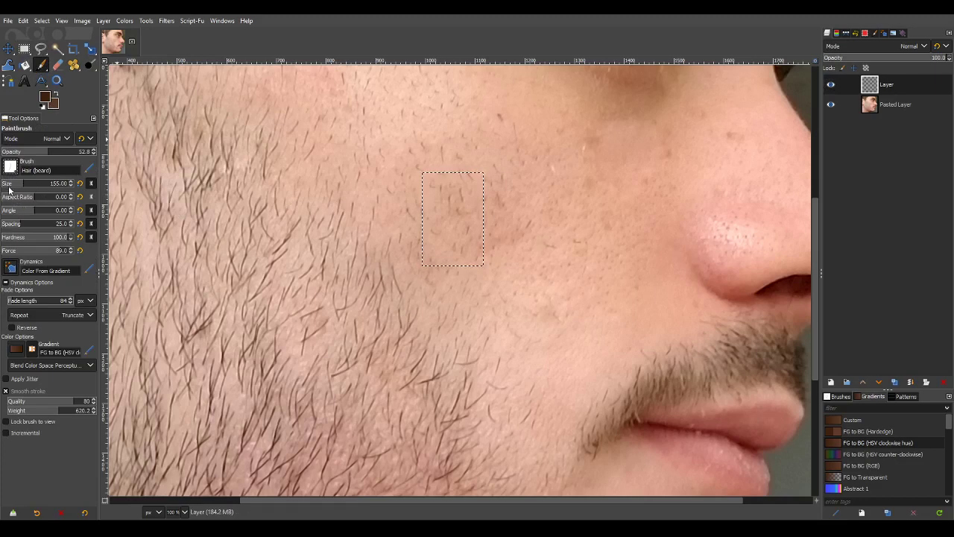
key("ctrl+c")
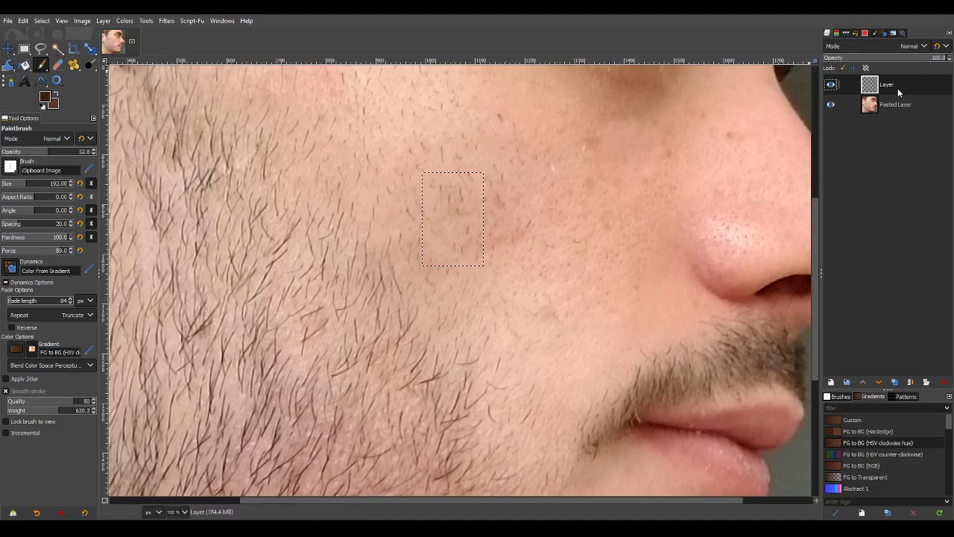
key("ctrl+shift+a")
left_click(397, 205)
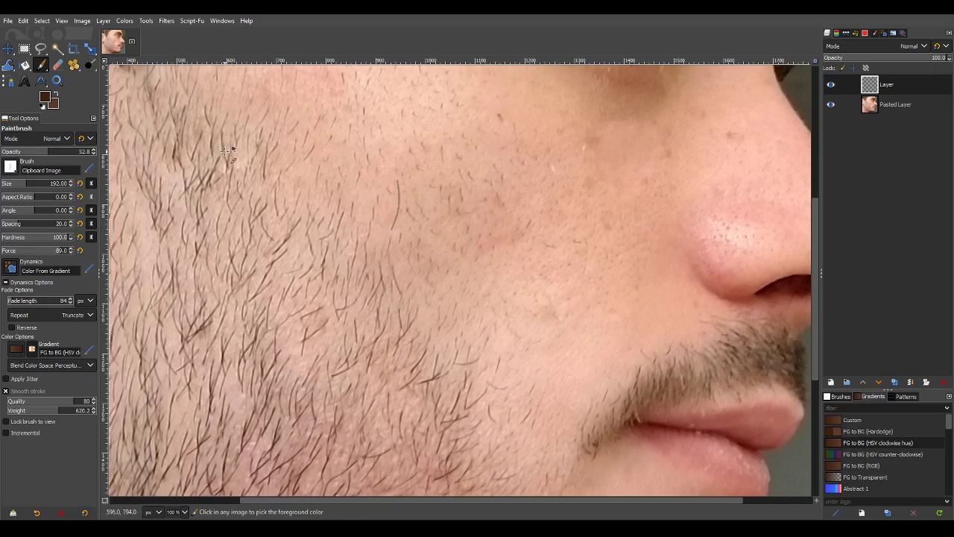
key("ctrl+z")
left_click_drag(52, 155, 115, 155)
left_click_drag(457, 222, 448, 272)
key("ctrl+z")
left_click_drag(387, 223, 377, 272)
key("ctrl+z")
Step: Stamp hairs onto the cheek, settling the brush opacity at 68.9 after trying 77.8
left_click(72, 155)
left_click_drag(375, 216, 404, 244)
key("ctrl+z")
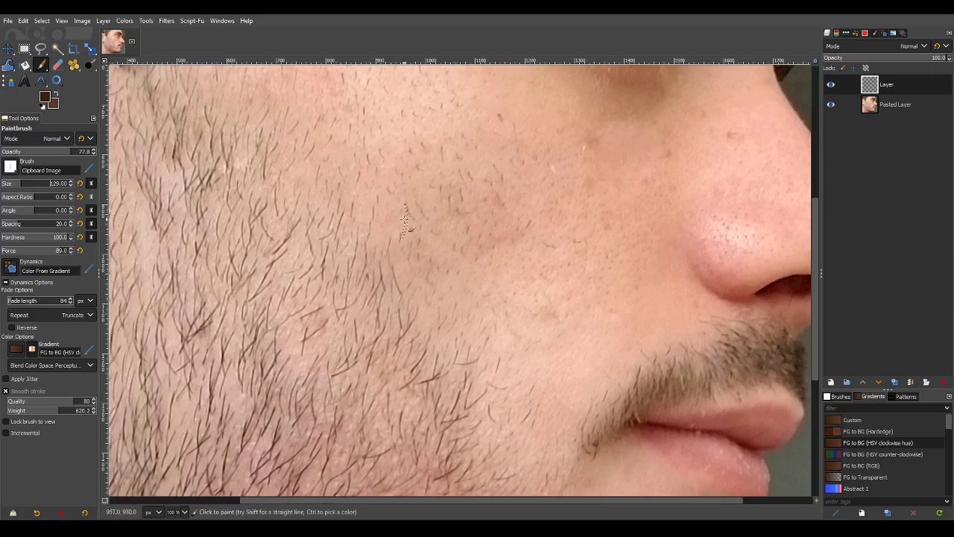
left_click(360, 217)
key("ctrl")
scroll(413, 270, "down", 2)
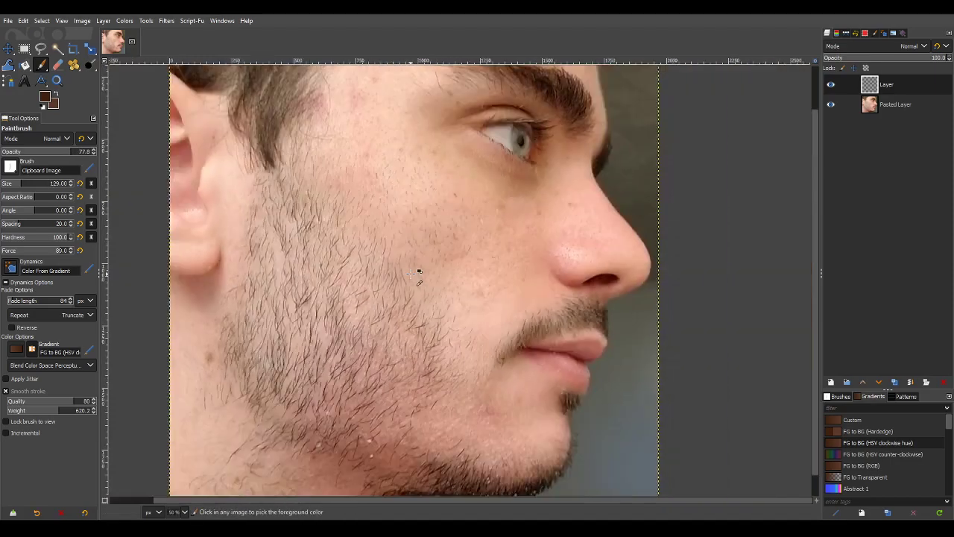
scroll(416, 273, "up", 2)
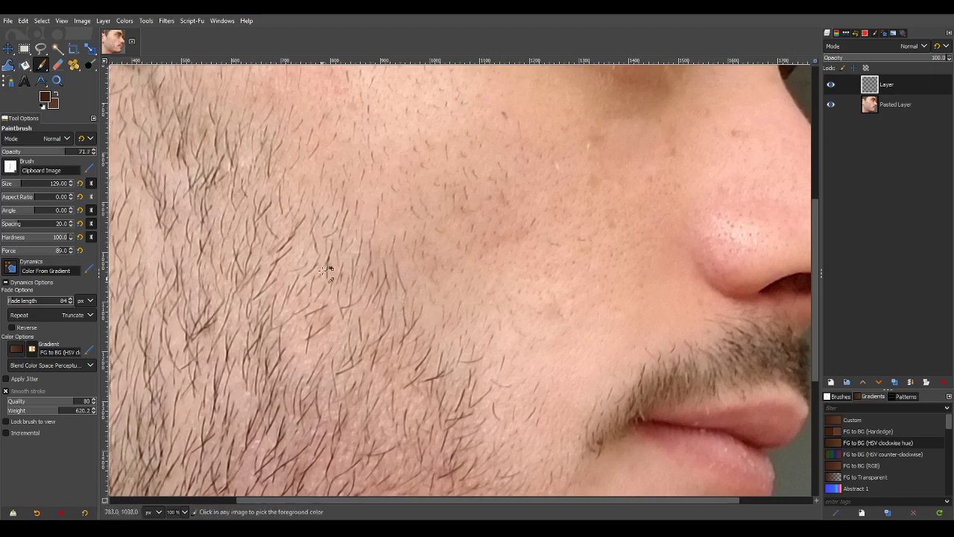
left_click(63, 153)
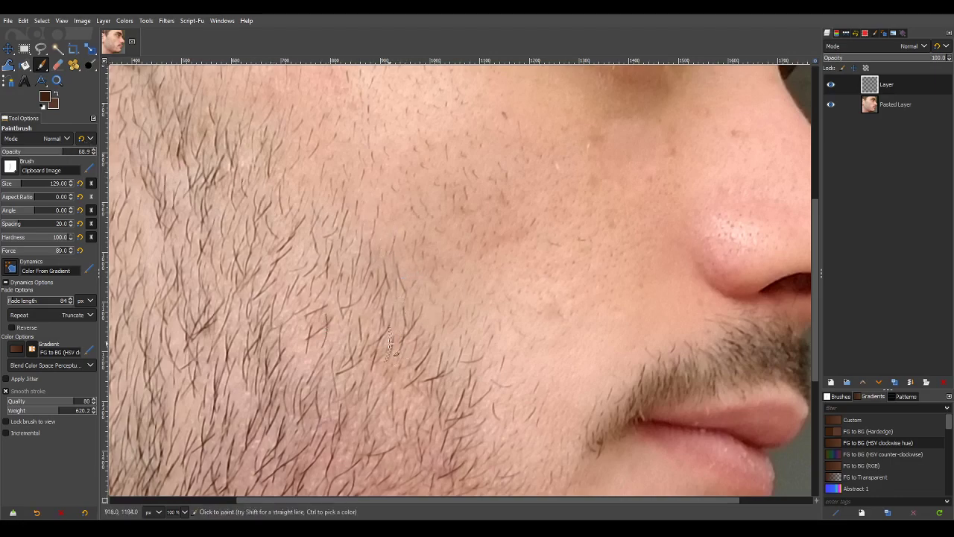
scroll(380, 341, "down", 2)
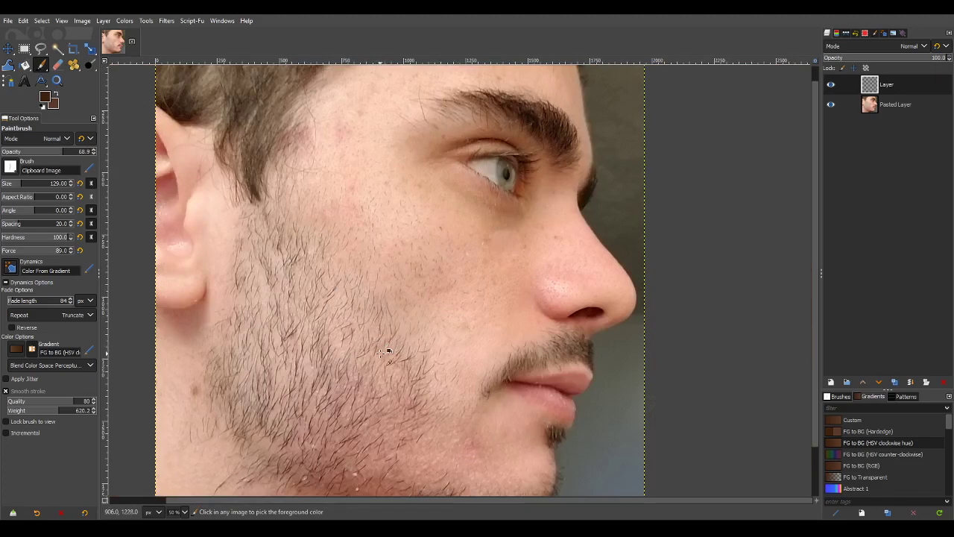
scroll(375, 349, "up", 1)
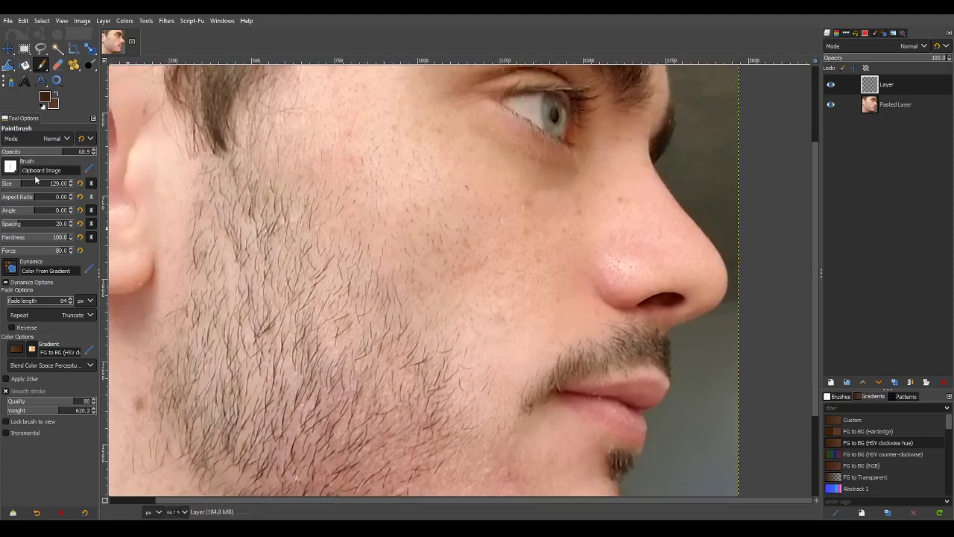
scroll(35, 185, "up", 1)
scroll(38, 186, "up", 1)
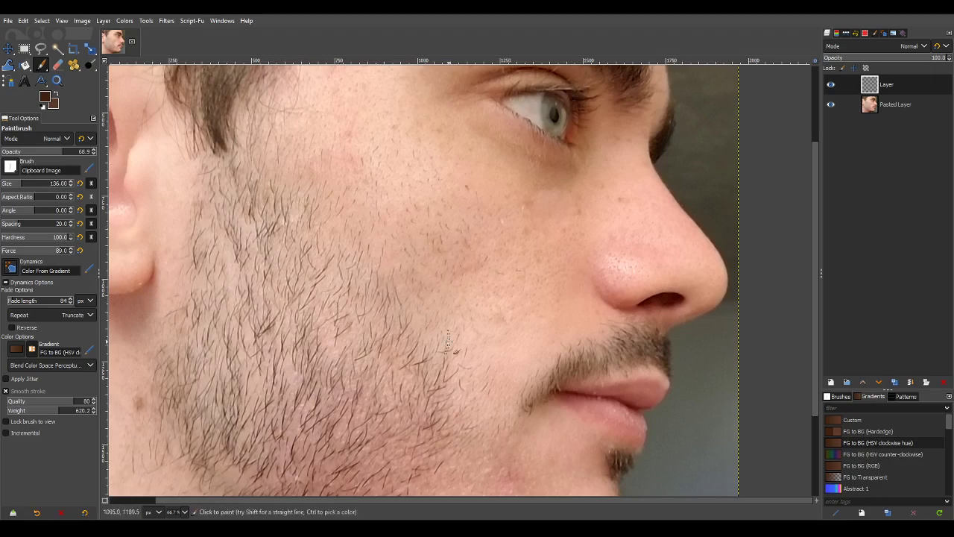
scroll(406, 335, "down", 1)
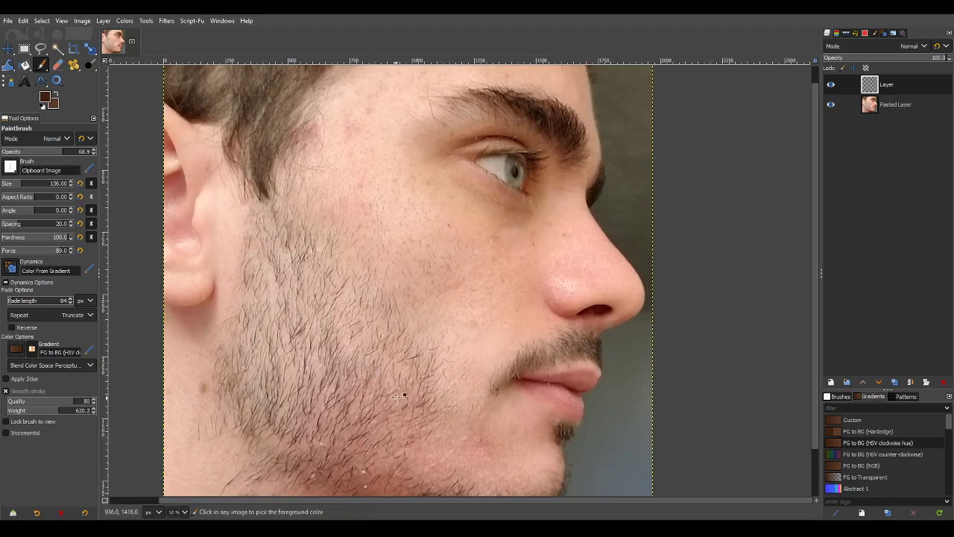
scroll(401, 394, "down", 2)
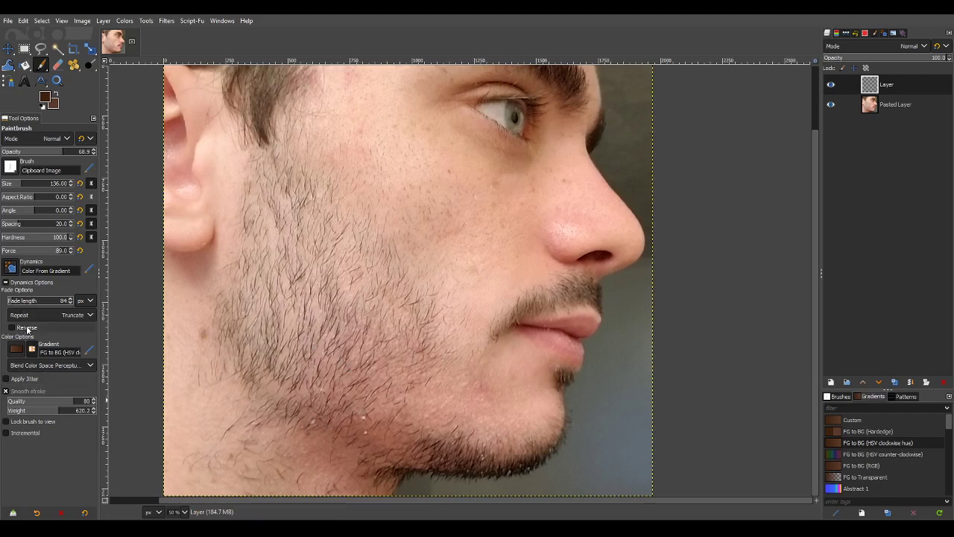
Step: Turn on brush jitter and reduce its amount to 3.33
left_click(7, 380)
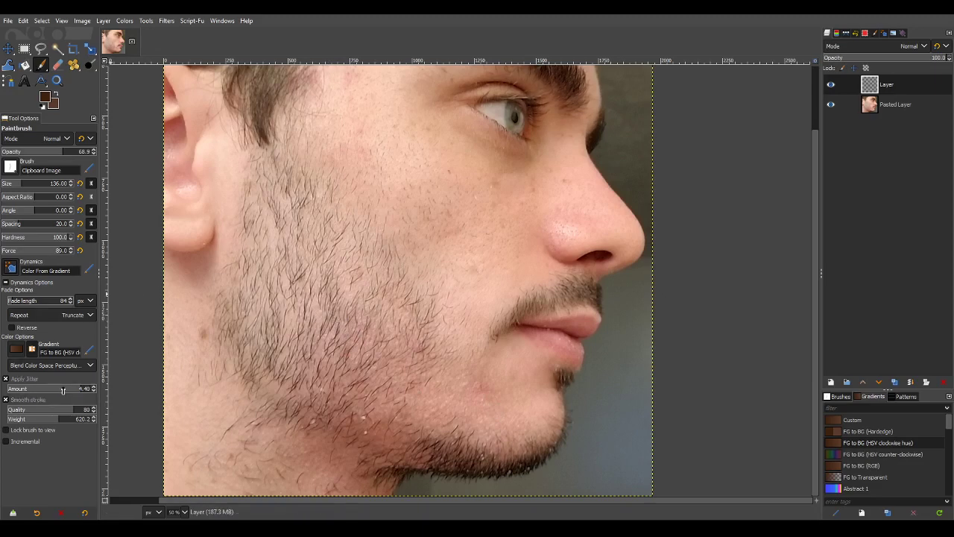
left_click_drag(63, 389, 54, 389)
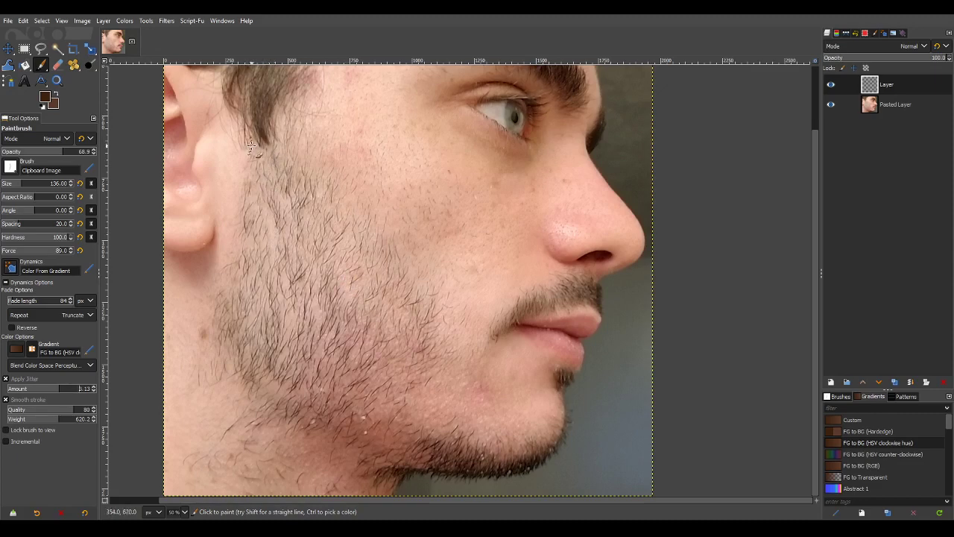
Step: Set jitter to 3, paint hair from the sideburn toward the jaw, then lower jitter to about 1.58
type("3")
mouse_move(253, 160)
left_mouse_down()
mouse_move(264, 262)
mouse_move(280, 233)
mouse_move(261, 301)
mouse_move(276, 265)
mouse_move(248, 381)
mouse_move(259, 346)
mouse_move(235, 393)
mouse_move(293, 405)
mouse_move(314, 434)
mouse_move(442, 469)
mouse_move(408, 450)
mouse_move(425, 443)
mouse_move(448, 455)
mouse_move(348, 401)
mouse_move(343, 363)
mouse_move(413, 406)
mouse_move(329, 279)
mouse_move(285, 281)
mouse_move(349, 346)
mouse_move(416, 321)
mouse_move(364, 261)
mouse_move(412, 407)
mouse_move(528, 437)
mouse_move(562, 431)
mouse_move(458, 446)
mouse_move(521, 448)
left_mouse_up()
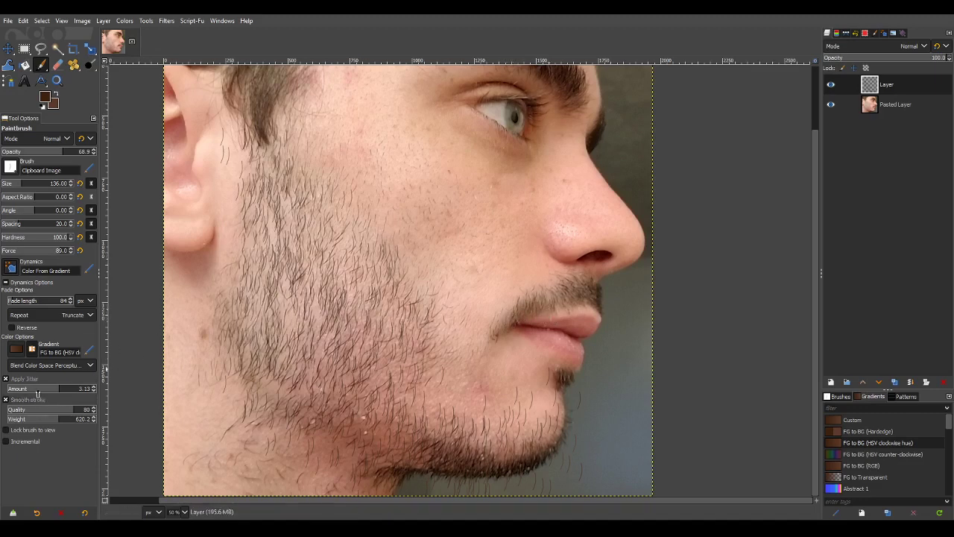
left_click_drag(37, 392, 33, 393)
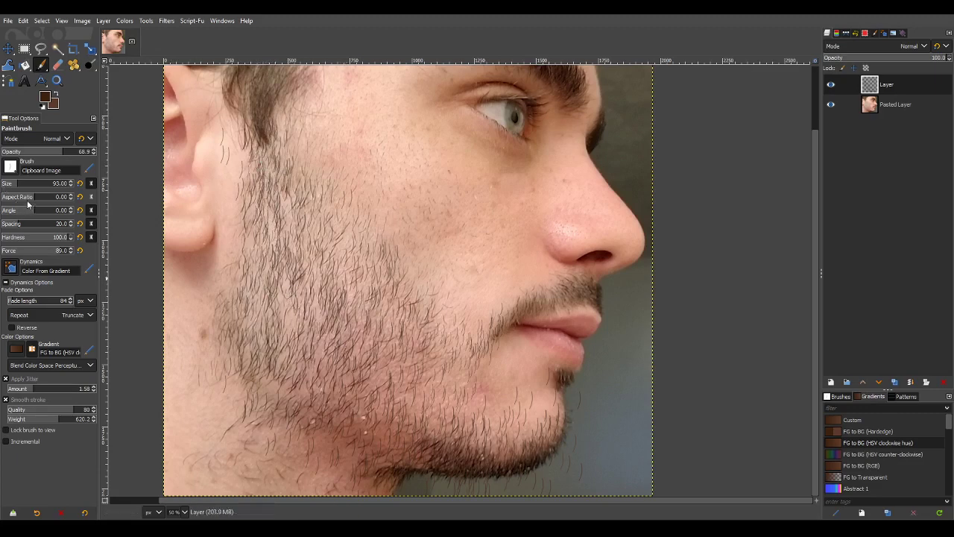
Step: Set brush aspect ratio to -5, raise jitter slightly, and paint dense hairs across cheek, jawline and chin
left_click(179, 285)
type("-5")
key("Return")
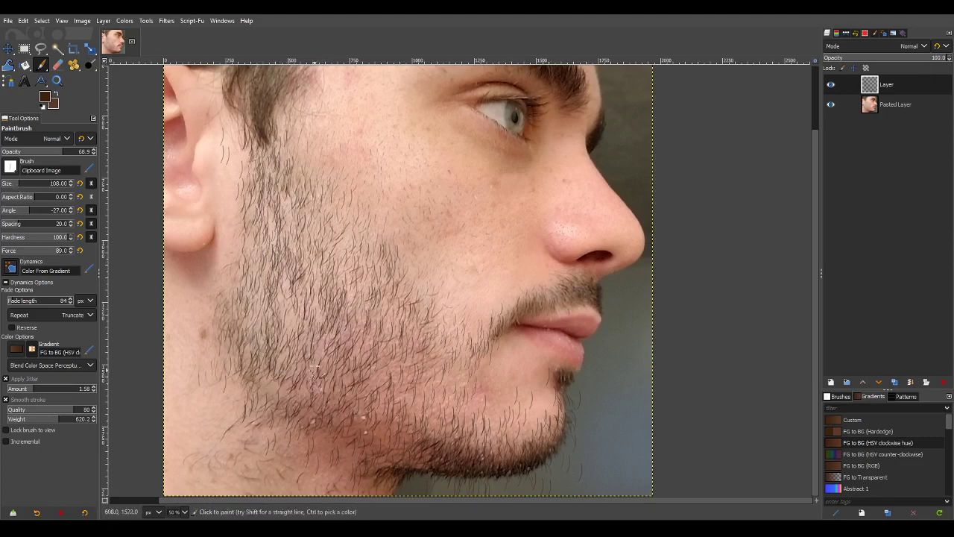
left_click_drag(313, 313, 231, 395)
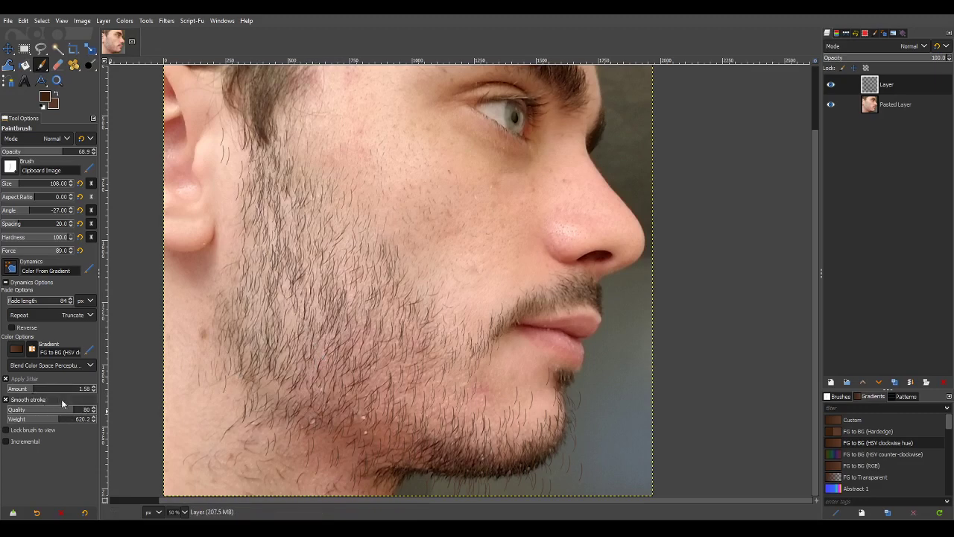
left_click(53, 390)
mouse_move(298, 342)
left_mouse_down()
mouse_move(313, 328)
mouse_move(306, 321)
mouse_move(311, 405)
mouse_move(440, 440)
left_mouse_up()
left_click_drag(462, 407, 484, 436)
left_click_drag(537, 407, 530, 438)
left_click_drag(477, 355, 456, 386)
left_click_drag(570, 294, 565, 311)
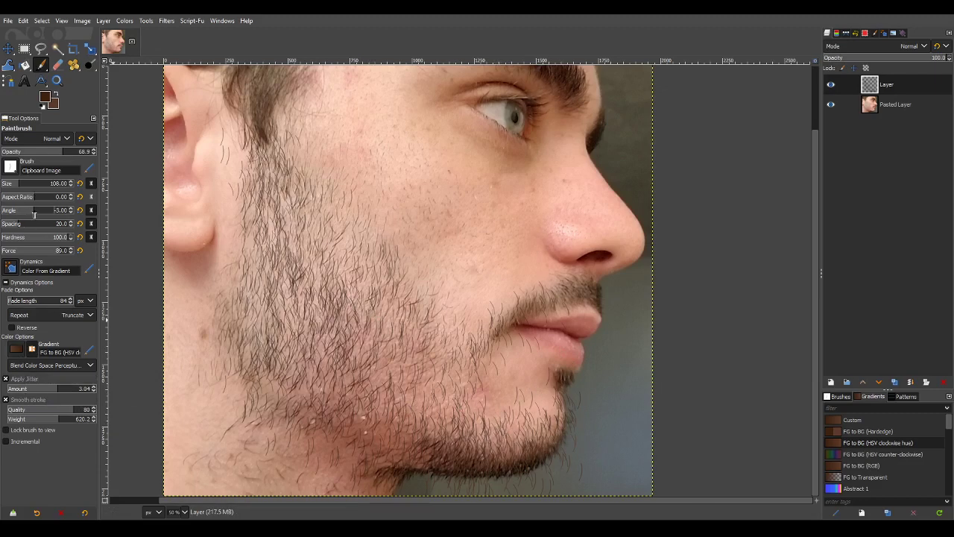
scroll(37, 214, "up", 5)
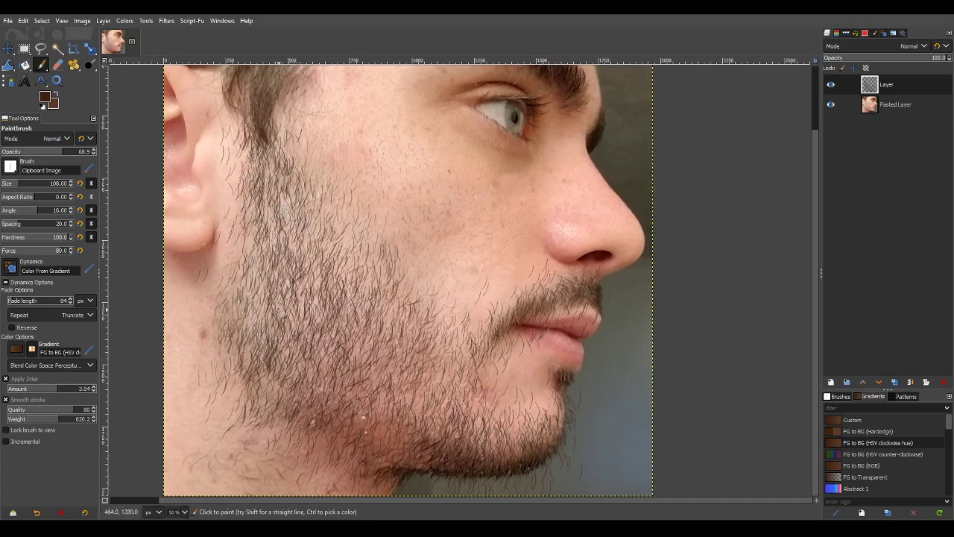
Step: Change the hair brush angle, then switch to the Eraser to clean up stray strokes
left_click(40, 211)
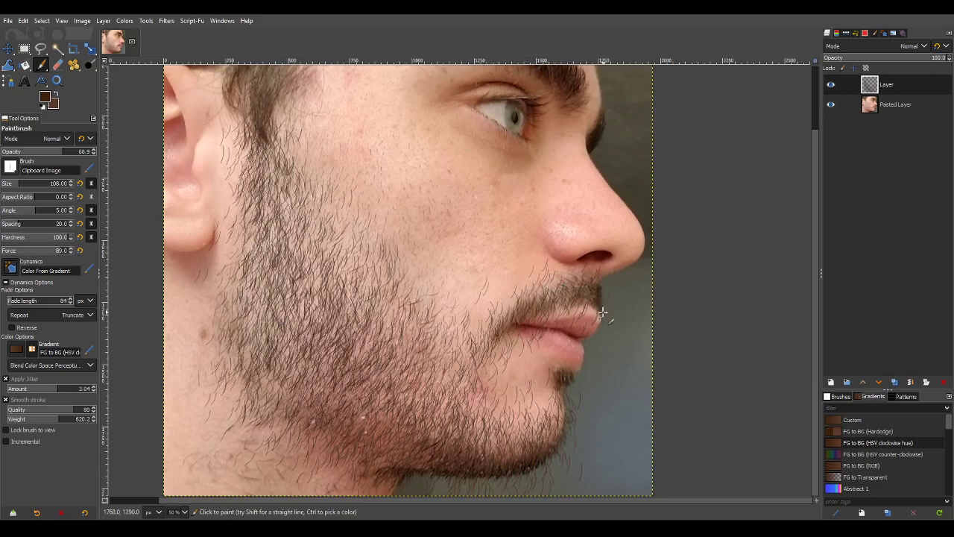
key("shift+e")
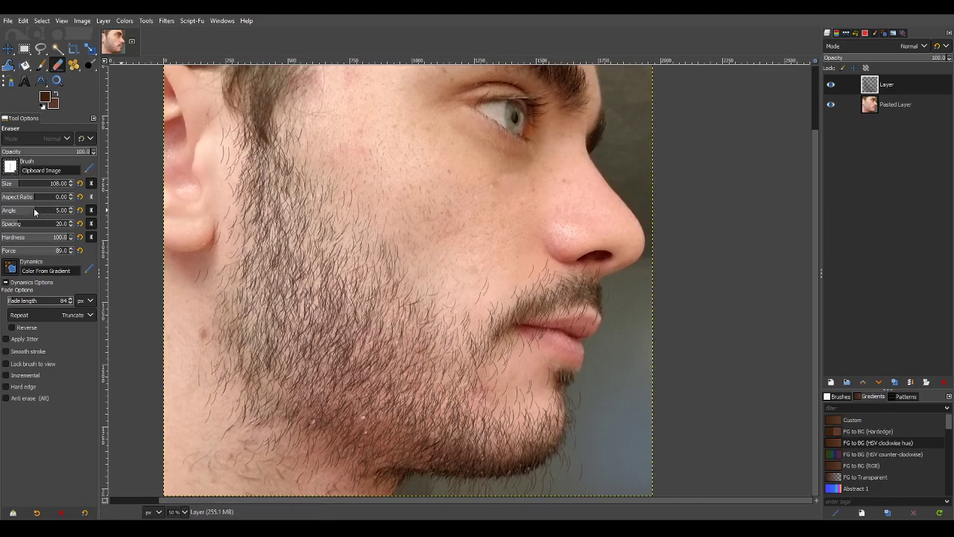
Step: Enlarge the eraser to size 340 and erase the stray hairs around the lips and chin
left_click_drag(29, 184, 52, 184)
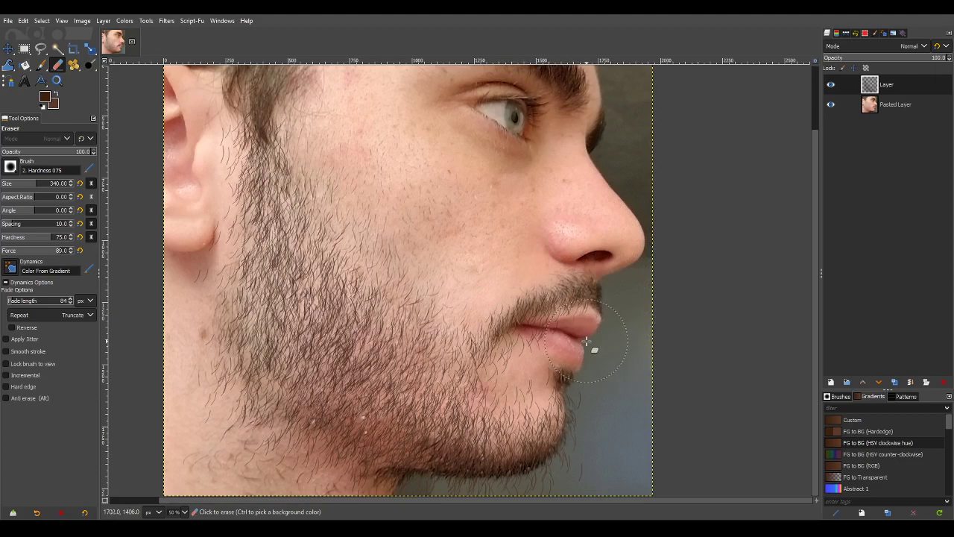
left_click_drag(532, 359, 522, 389)
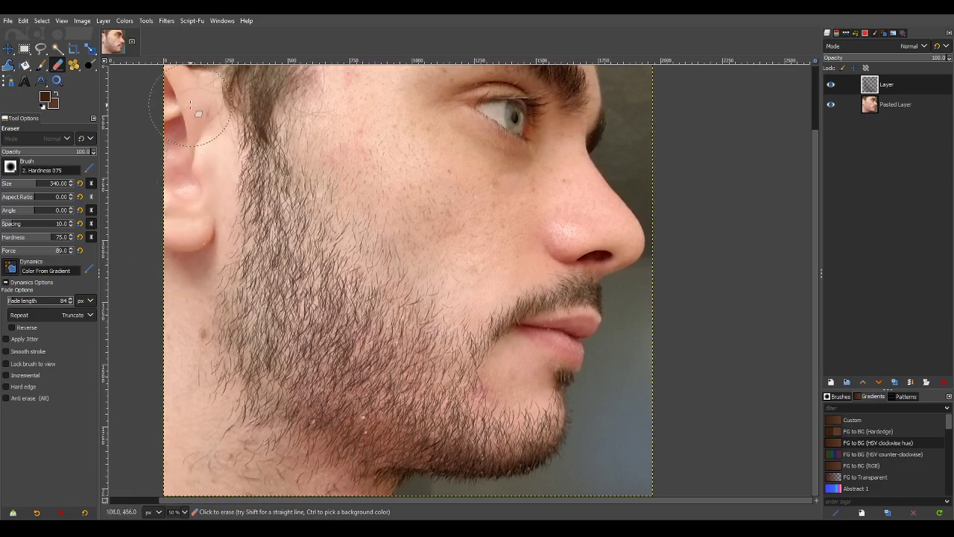
scroll(451, 320, "down", 3)
scroll(313, 284, "up", 1)
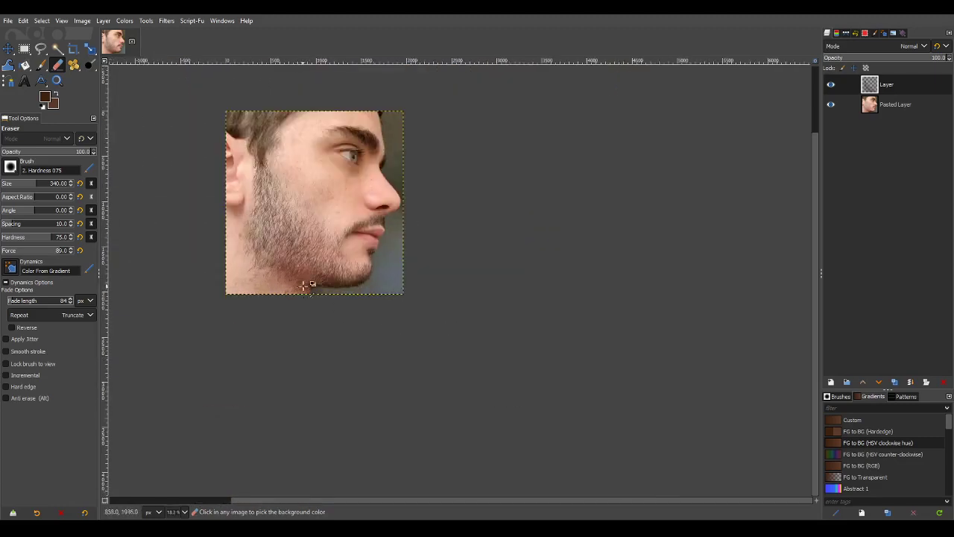
scroll(358, 287, "up", 2)
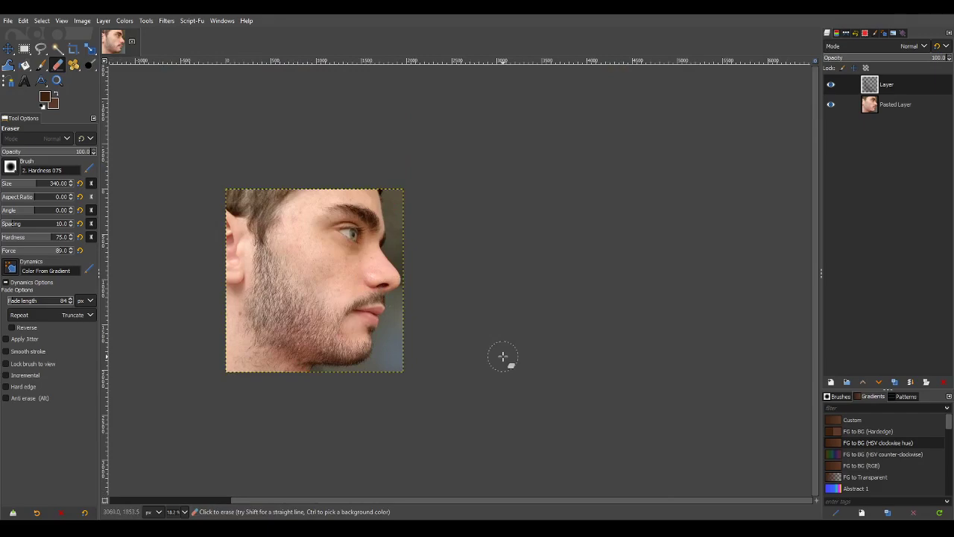
scroll(366, 329, "up", 1)
scroll(306, 339, "down", 1)
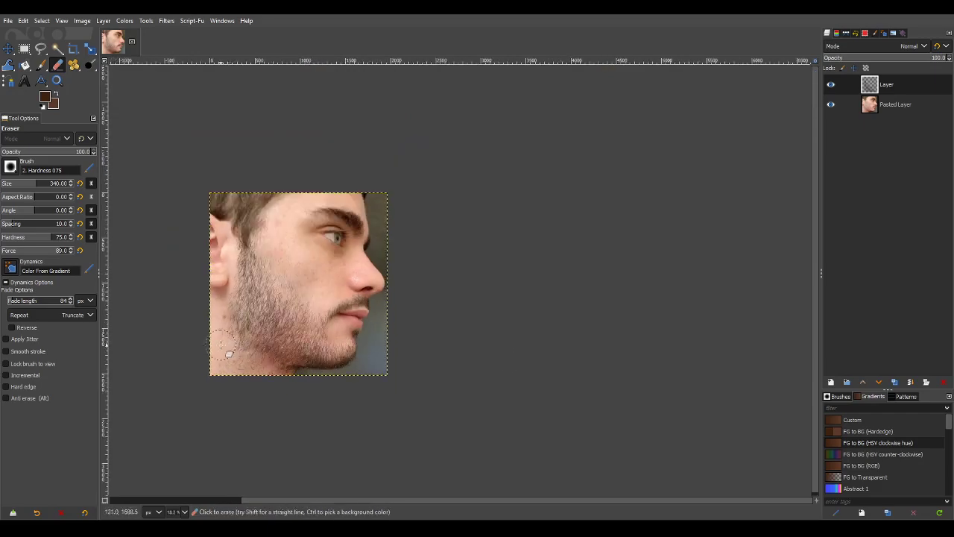
scroll(229, 353, "up", 5)
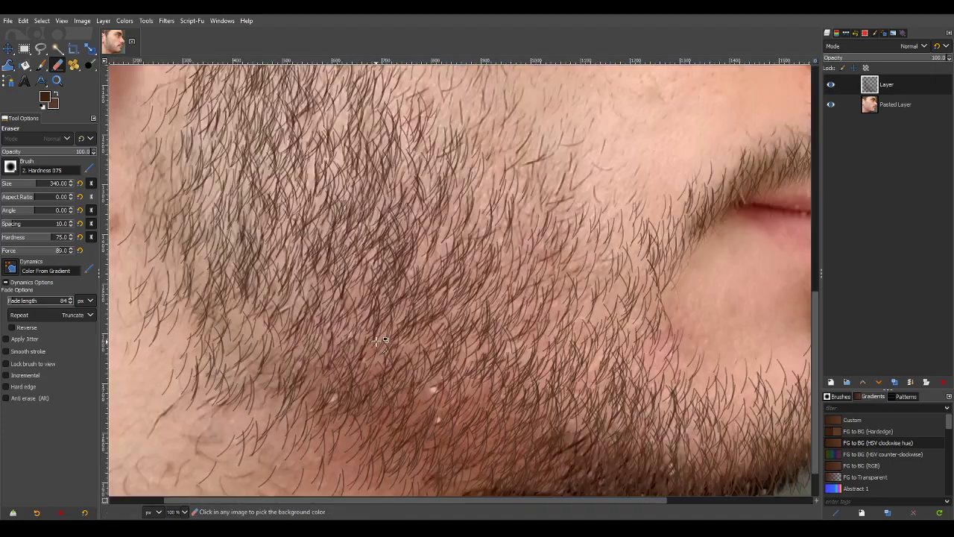
scroll(378, 340, "down", 3)
scroll(380, 341, "up", 4)
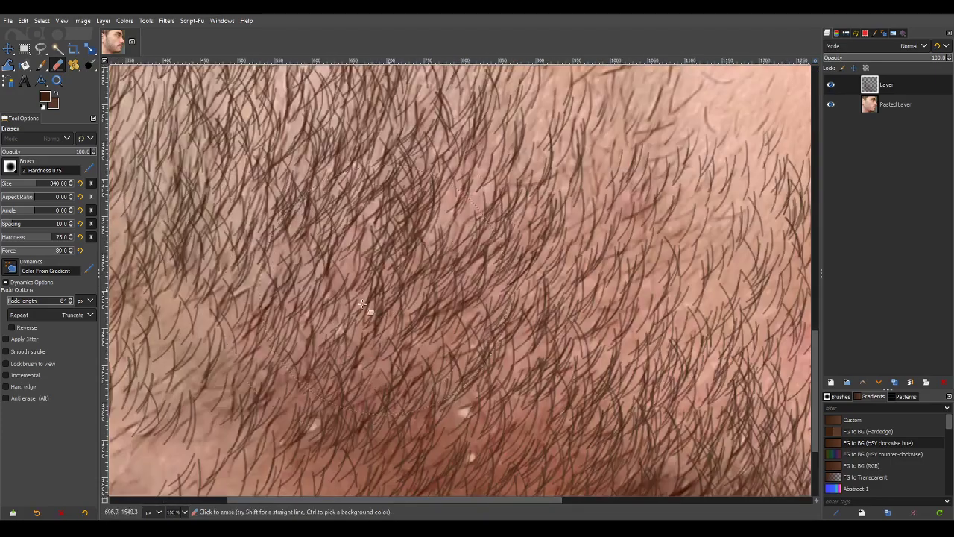
scroll(486, 265, "down", 5)
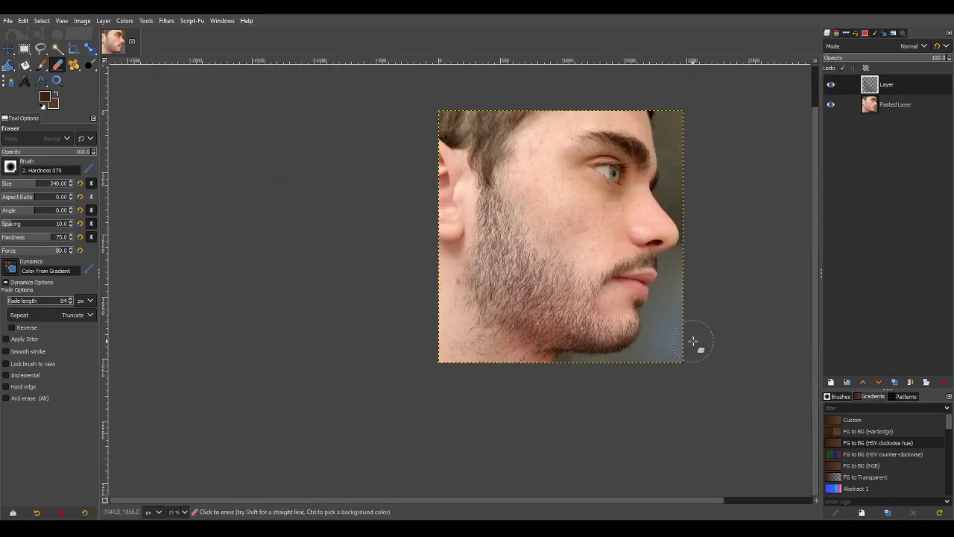
scroll(556, 501, "right", 2)
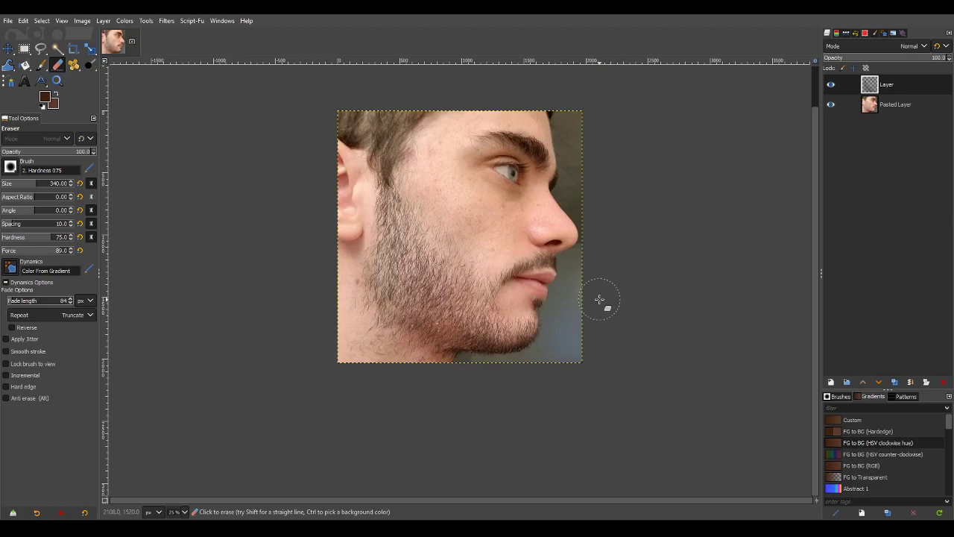
left_click(832, 85)
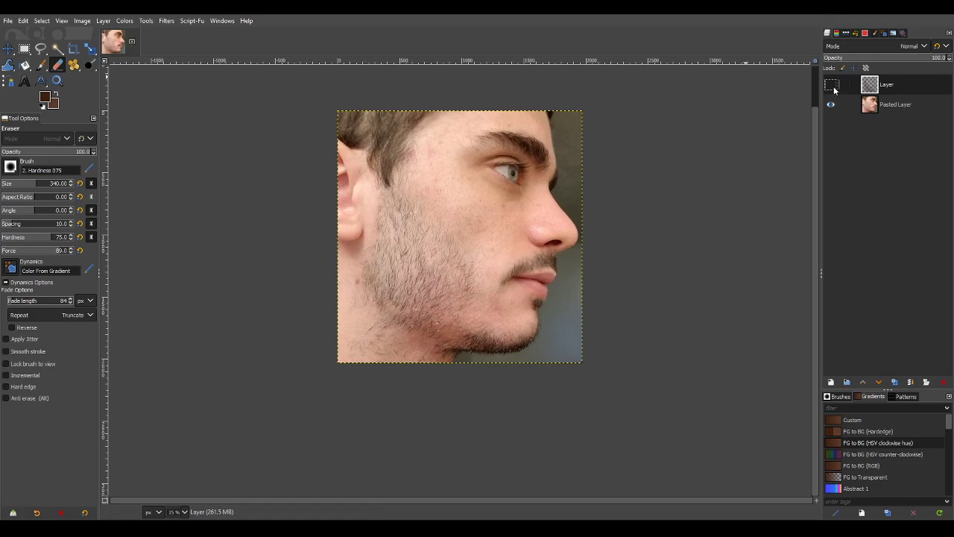
left_click(832, 86)
left_click(833, 86)
left_click(833, 87)
left_click(833, 86)
left_click(832, 87)
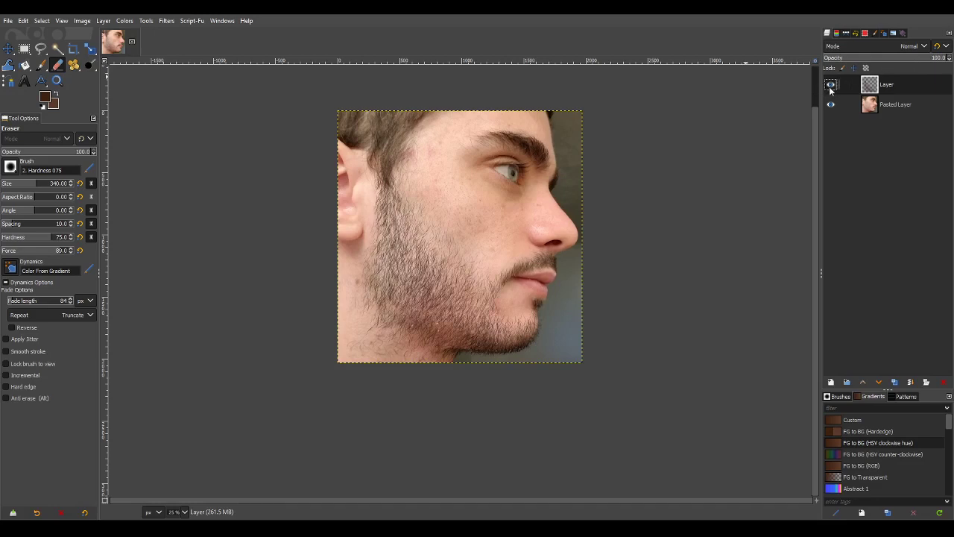
Step: Lower the beard layer's opacity to 54.8
left_click(937, 59)
mouse_move(937, 59)
left_mouse_down()
mouse_move(752, 65)
mouse_move(880, 78)
mouse_move(948, 62)
left_mouse_up()
left_click_drag(932, 59, 891, 67)
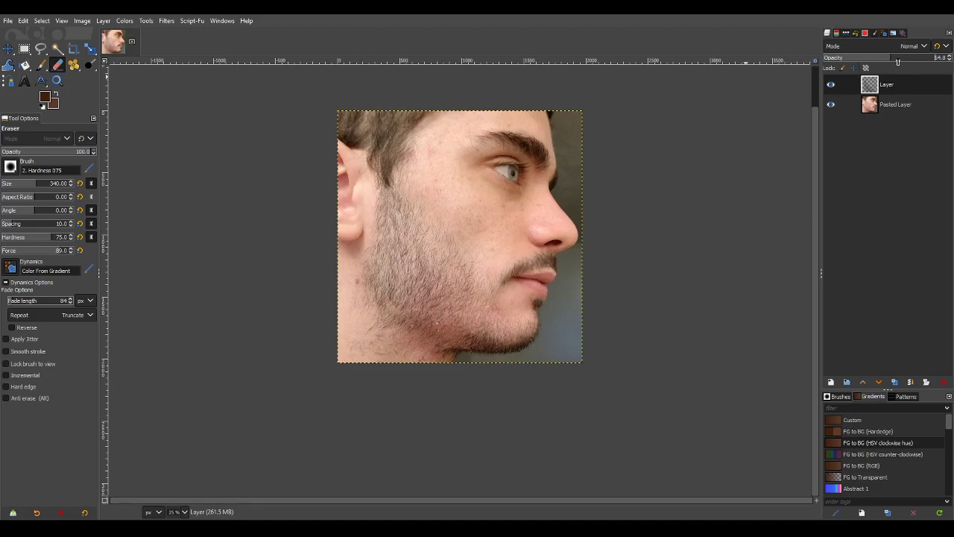
Step: Toggle the beard layer's visibility several times to compare the blend, leaving it visible
left_click(831, 85)
left_click(830, 85)
left_click(831, 85)
left_click(830, 85)
left_click(830, 85)
left_click(830, 85)
left_click(831, 85)
left_click(830, 85)
left_click(830, 85)
left_click(830, 85)
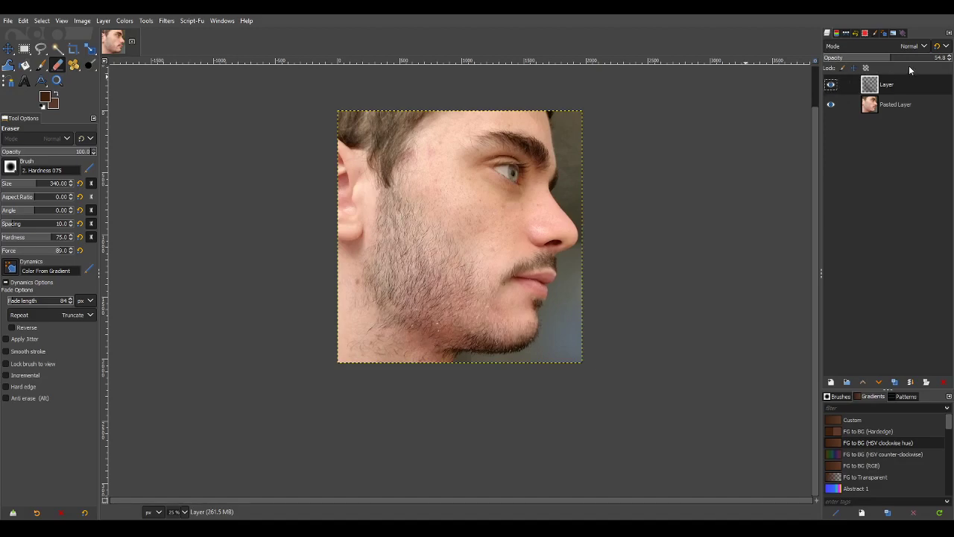